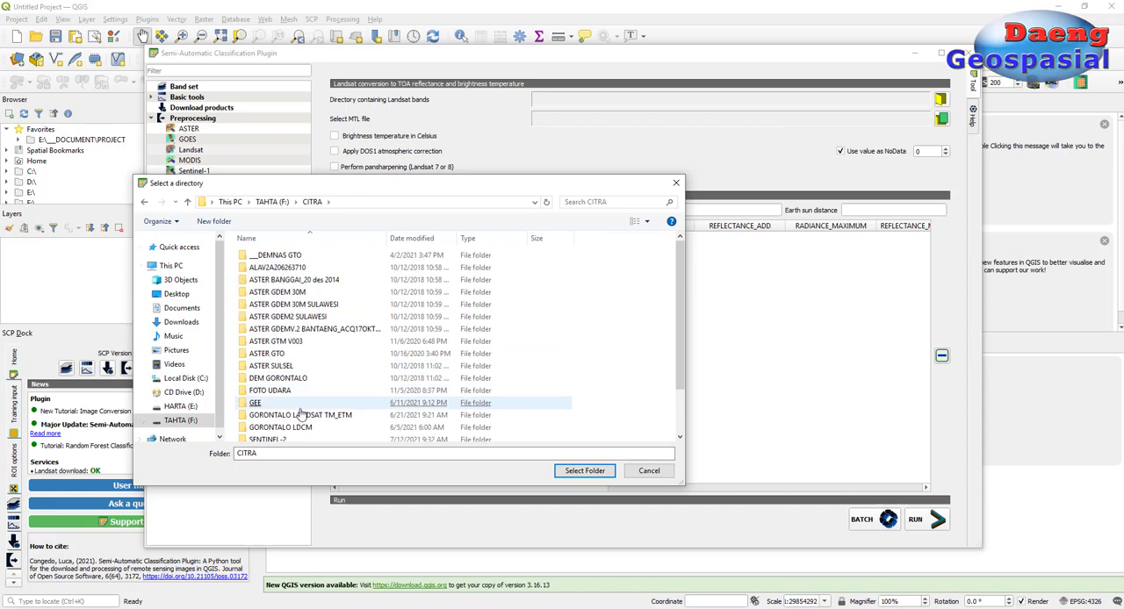
Step: Load the Landsat bands from folder LC08_L1TP_113060_20210120_20210120_01_RT with its MTL file, and enable DOS1 atmospheric correction
double_click(290, 427)
click(360, 353)
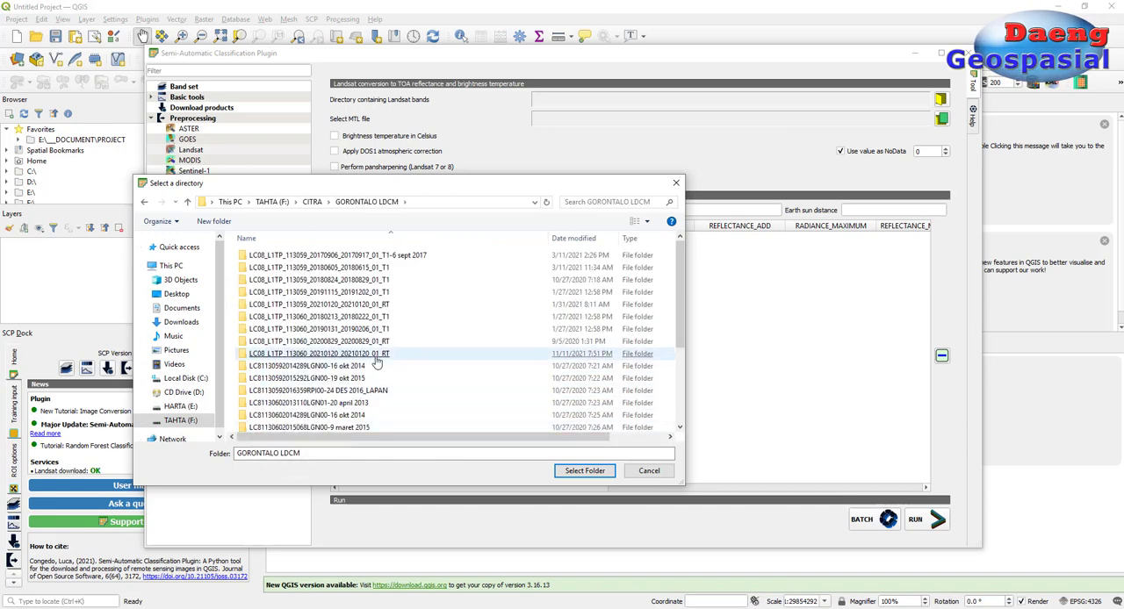
click(583, 470)
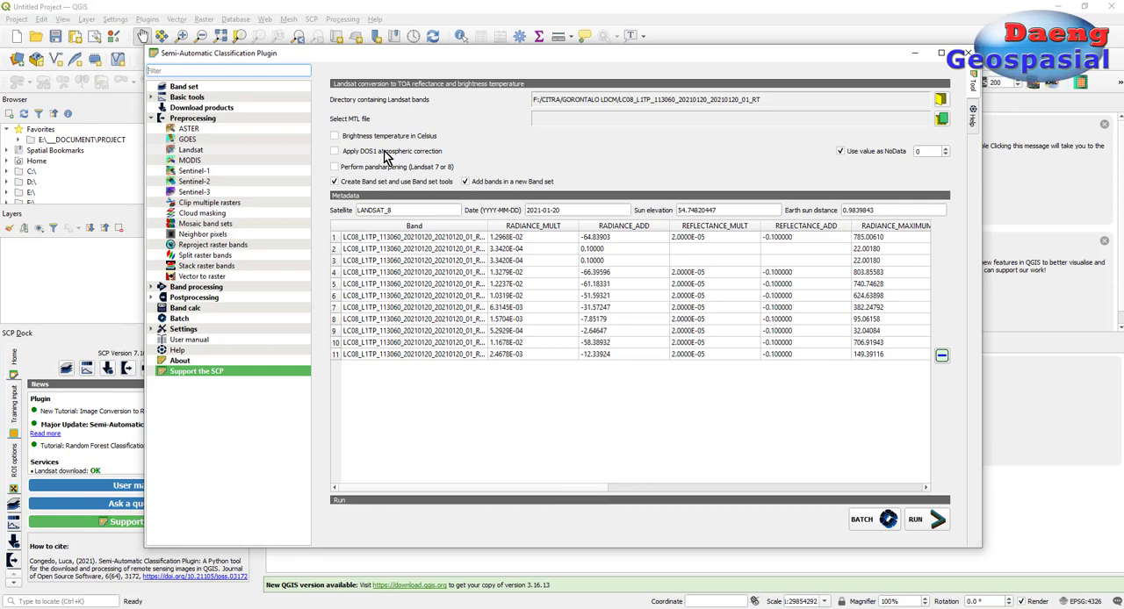
click(941, 118)
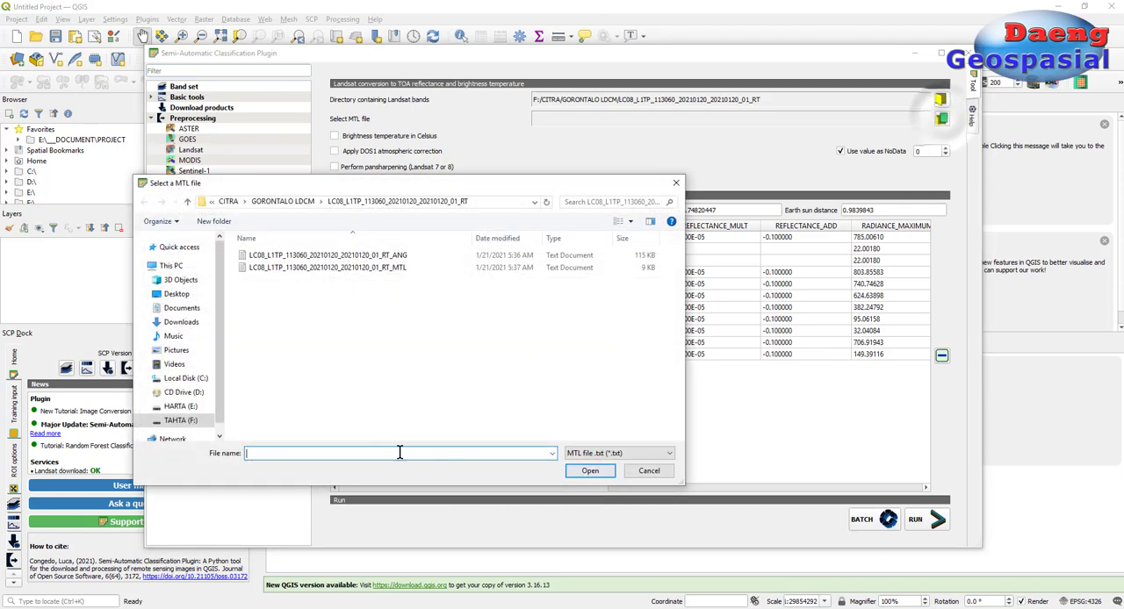
double_click(391, 267)
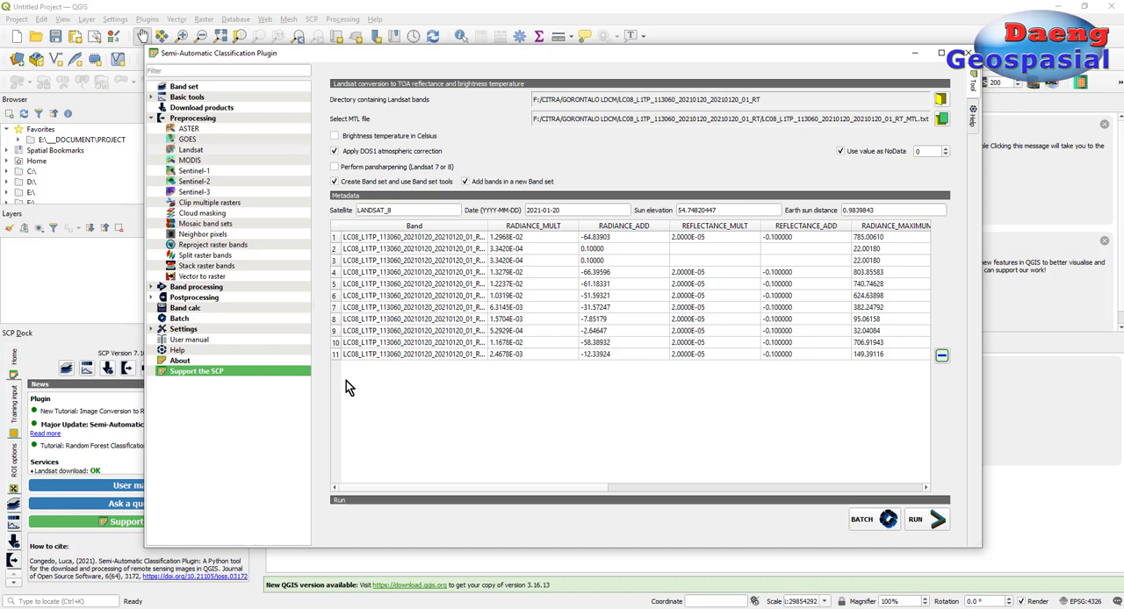
Step: Remove every band except B10, B5 and B6 from the Landsat metadata table
double_click(489, 227)
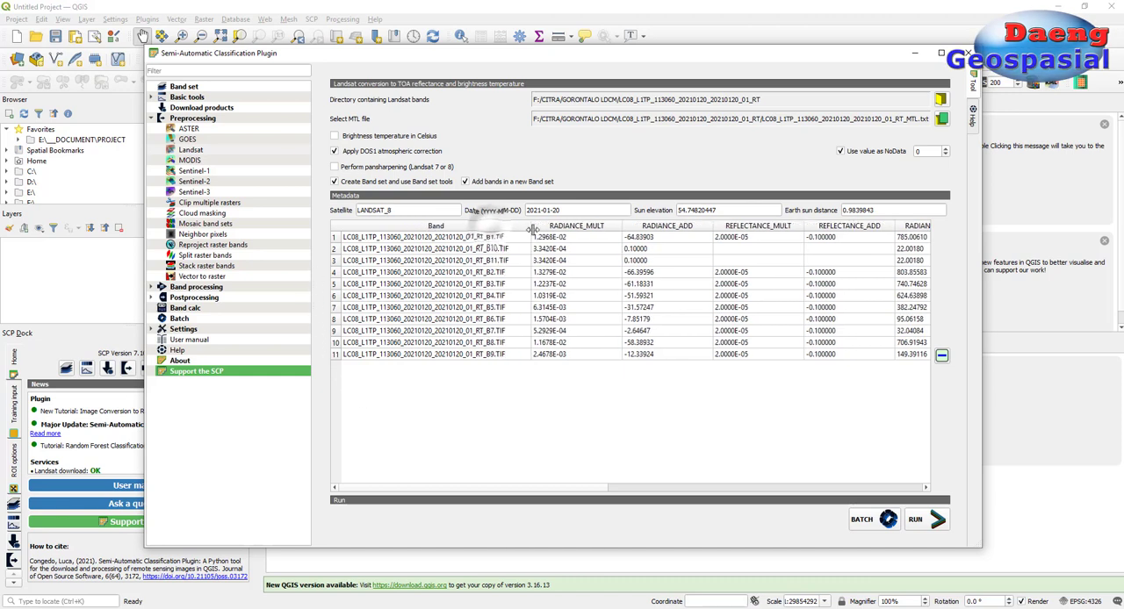
click(338, 239)
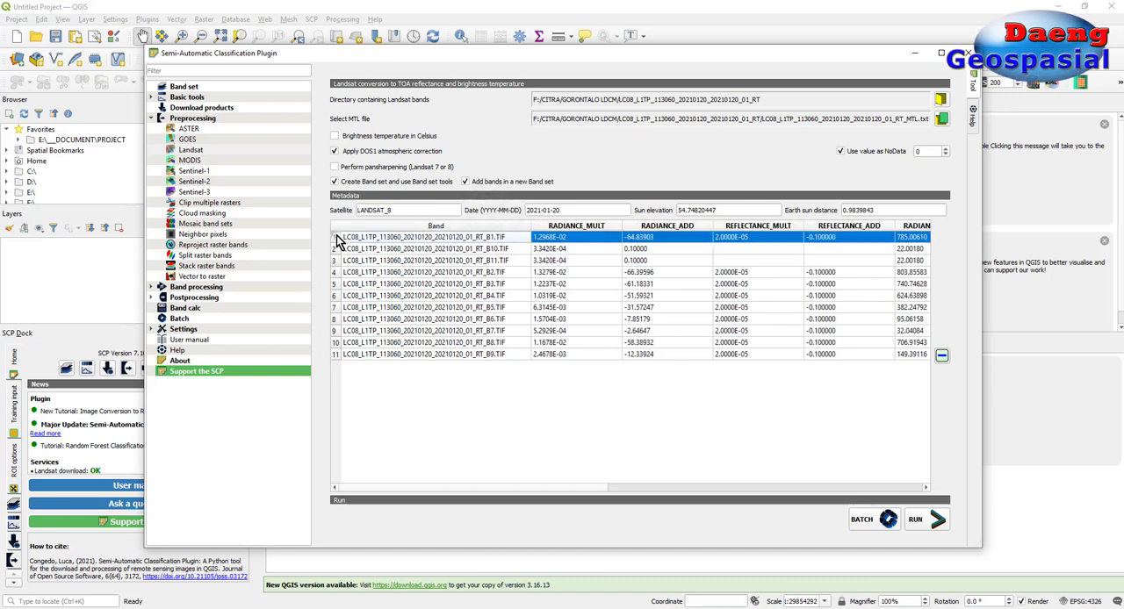
click(335, 355)
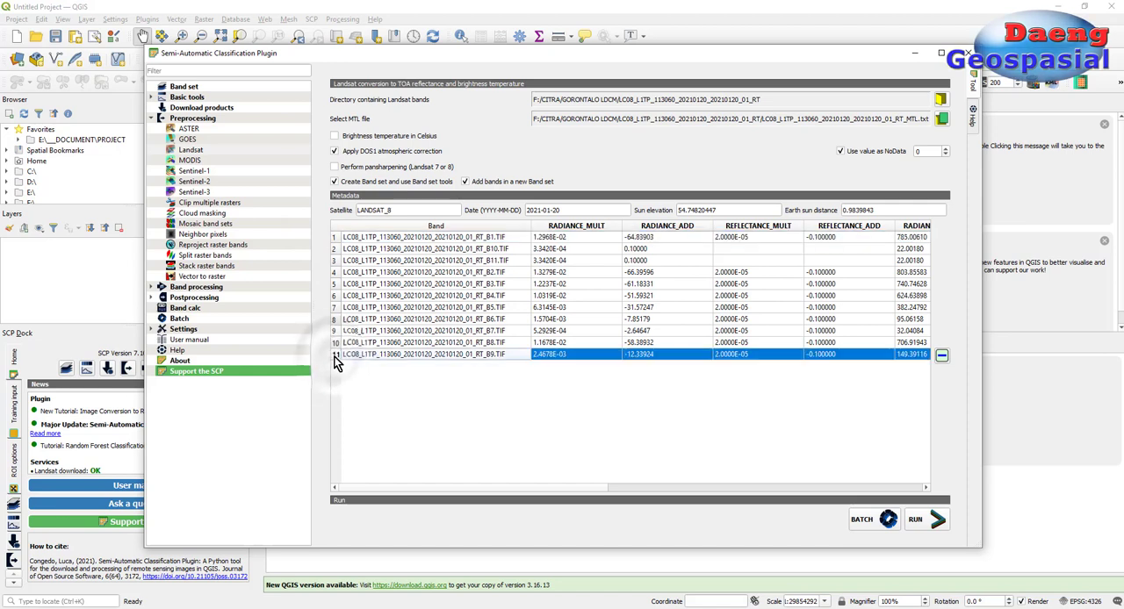
shift+click(335, 239)
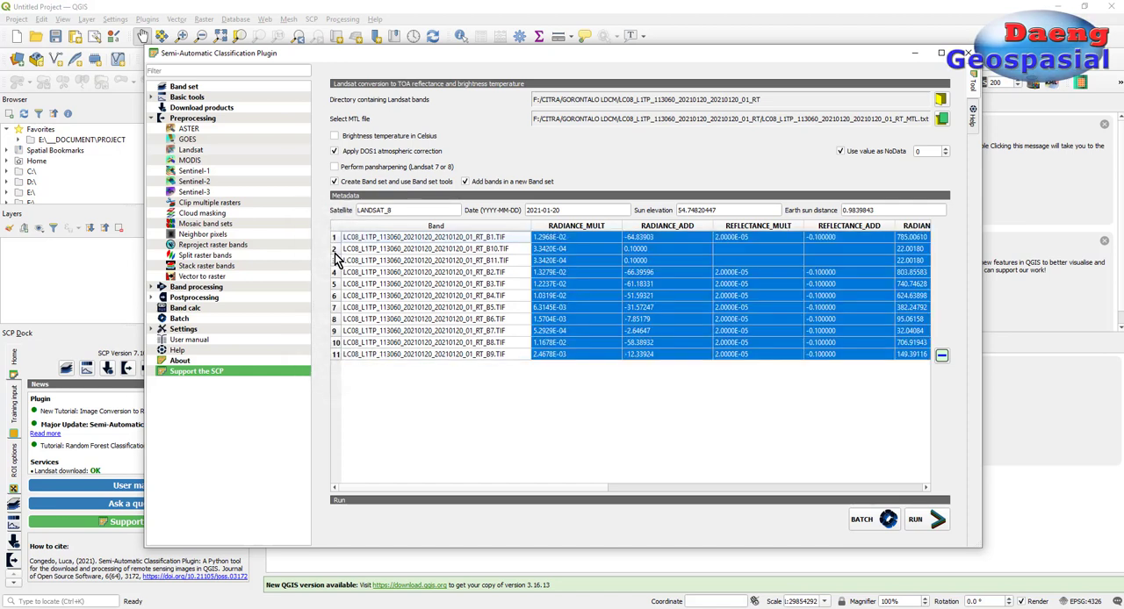
ctrl+click(335, 249)
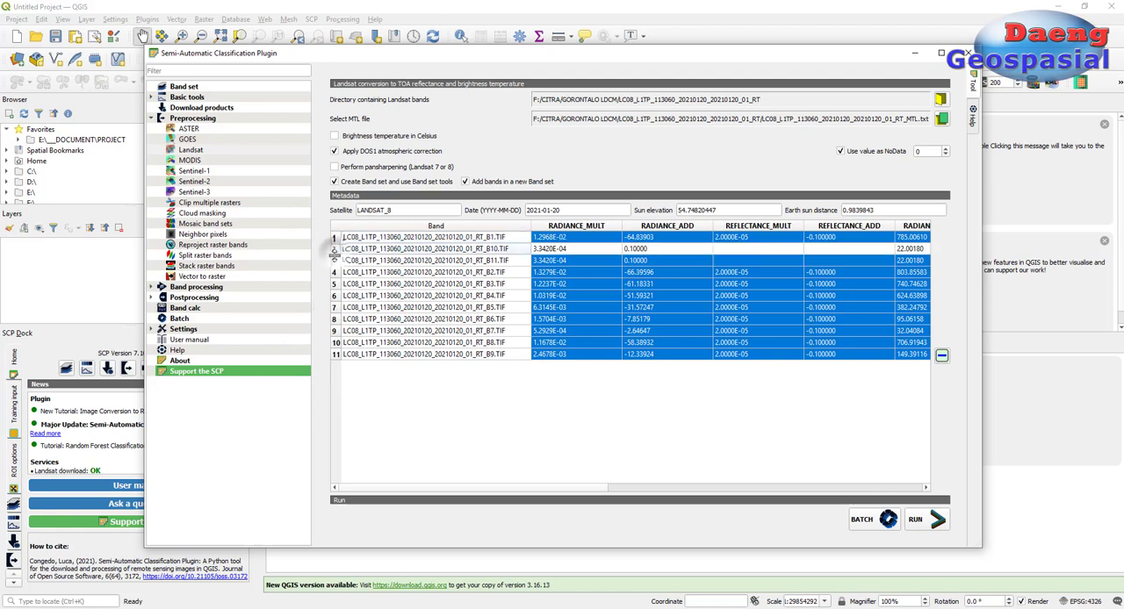
ctrl+click(335, 308)
ctrl+click(335, 320)
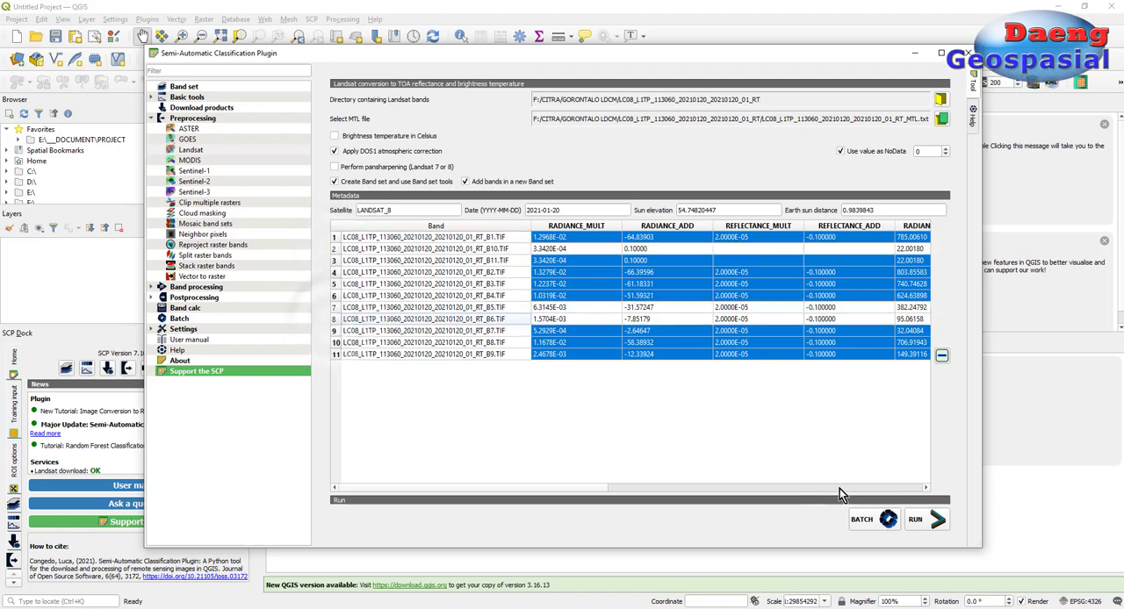
click(941, 356)
click(601, 317)
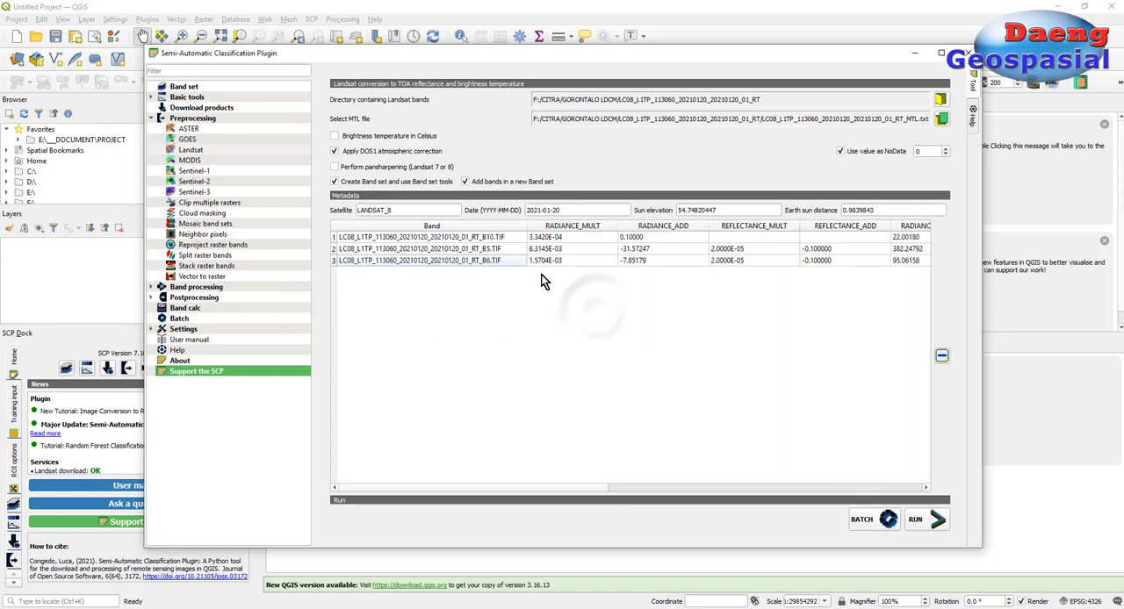
Step: Run the Landsat conversion with the output saved in the LC08_L1TP_113060_20210120_20210120_01_RT-stack folder on drive F
click(511, 241)
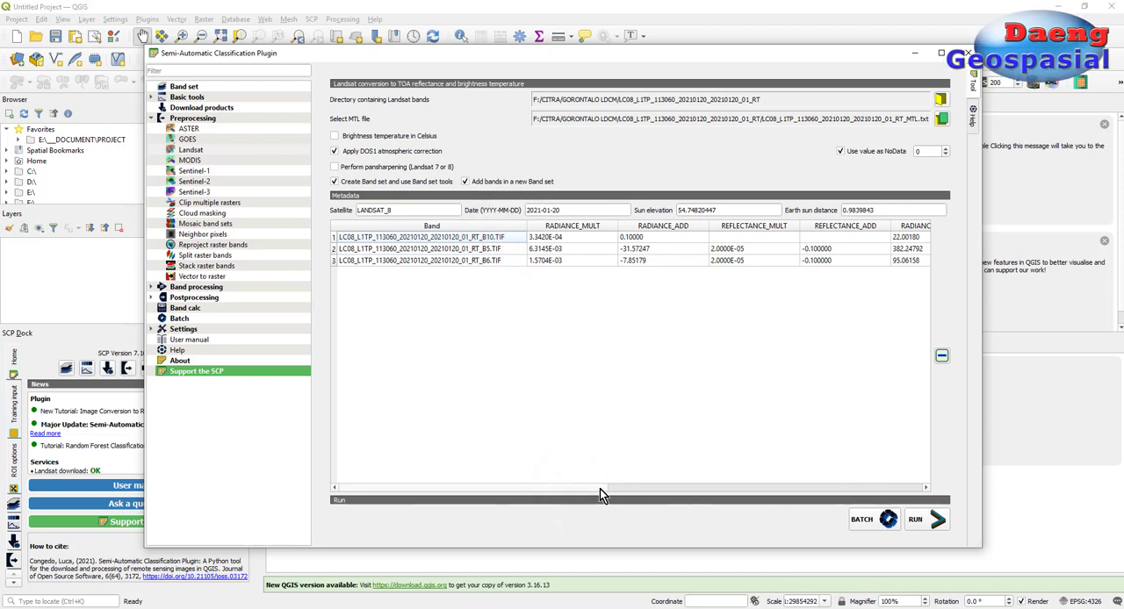
drag(599, 489, 537, 490)
click(918, 522)
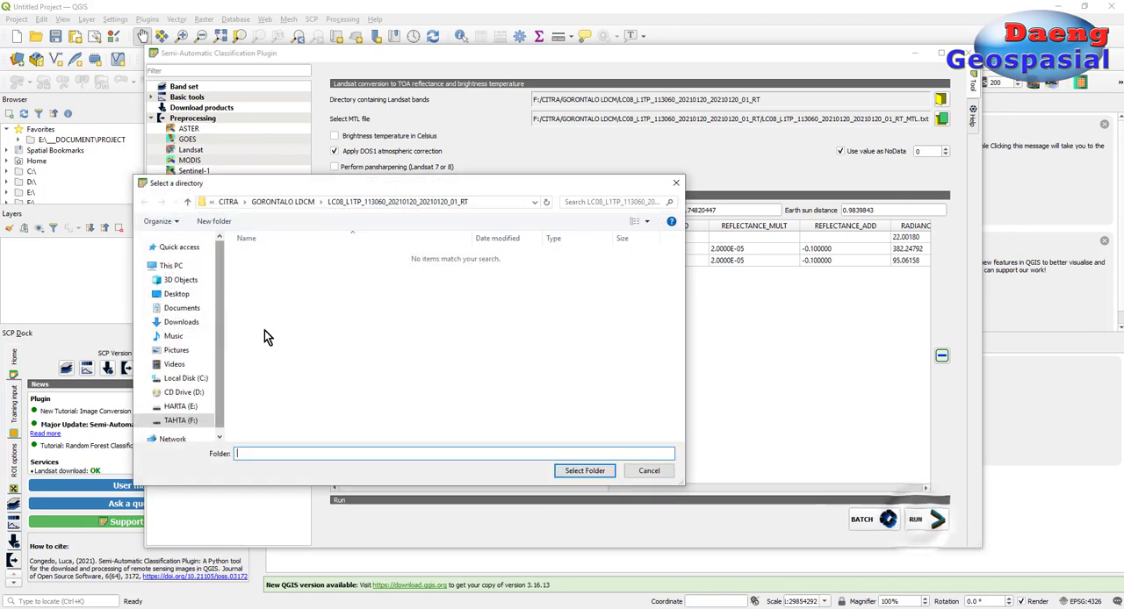
click(197, 423)
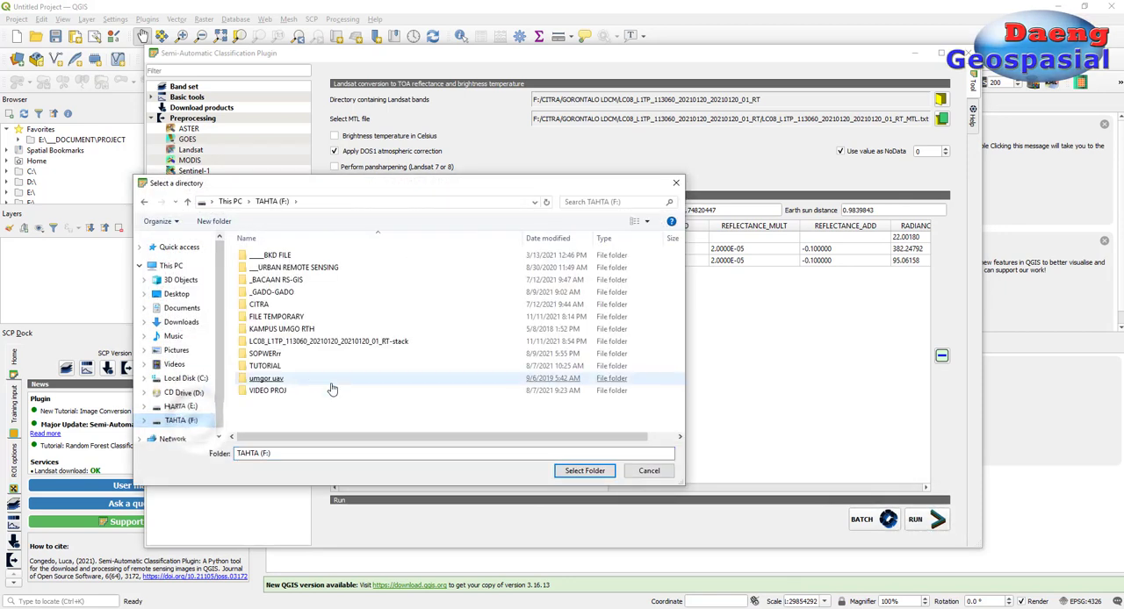
click(333, 342)
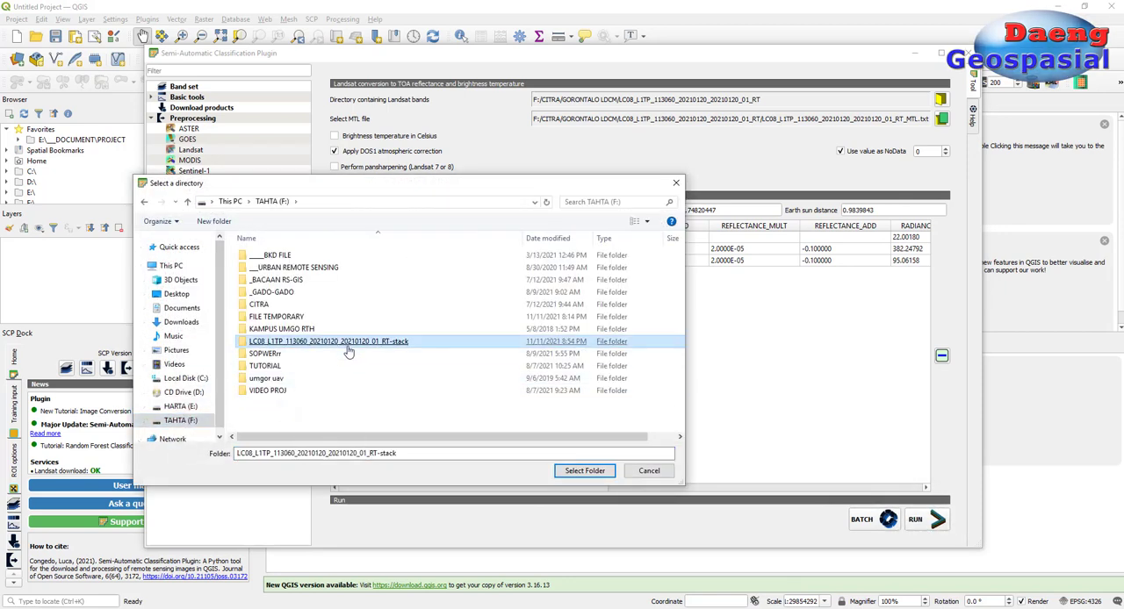
click(584, 471)
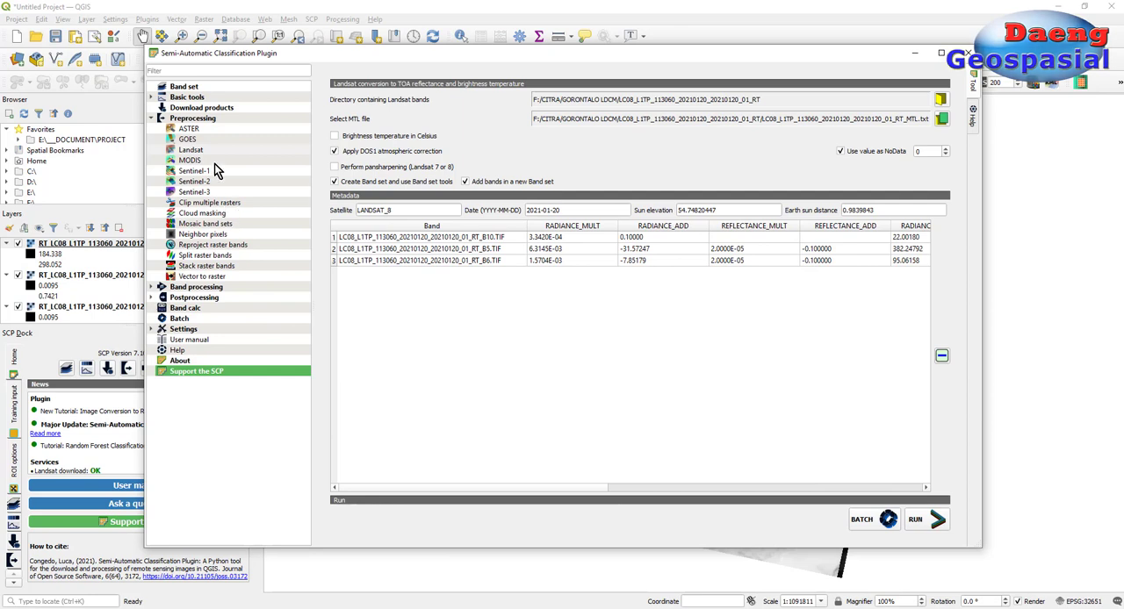
Step: Minimize the Semi-Automatic Classification Plugin window and close the SCP Dock to make room for the layer list
click(151, 119)
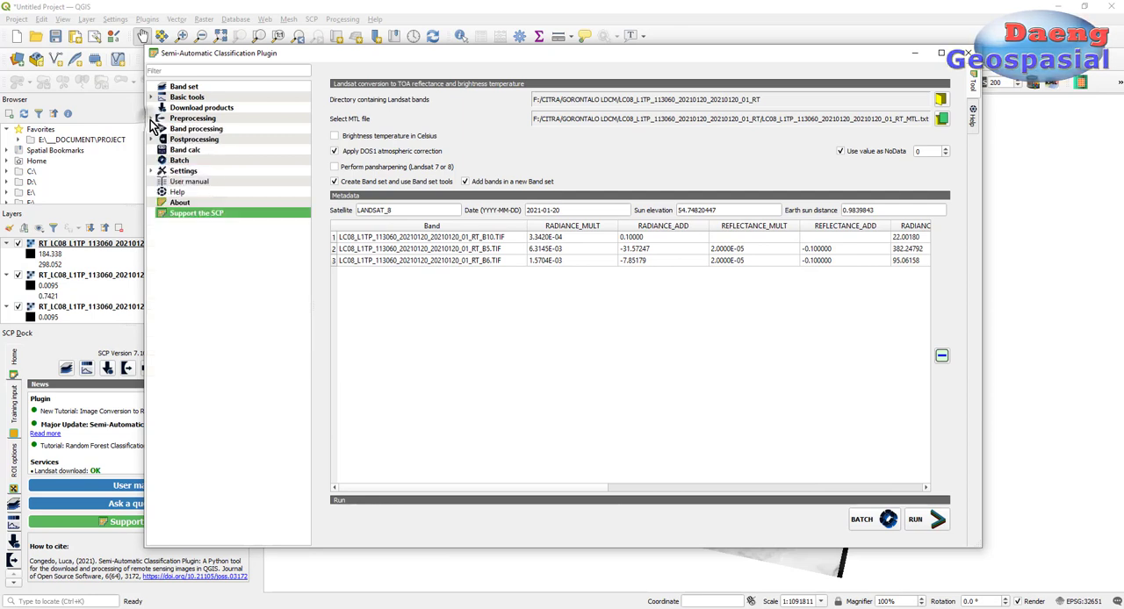
click(914, 56)
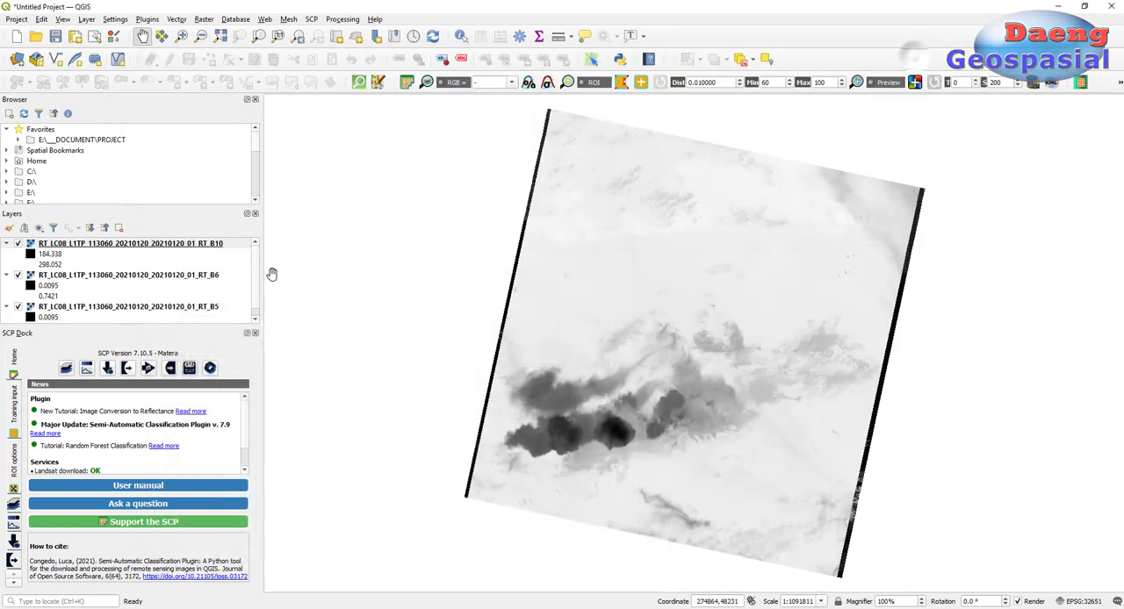
click(255, 333)
drag(94, 324, 97, 285)
Step: Check the pixel size of the converted B10 layer in its layer properties
click(90, 324)
right_click(129, 324)
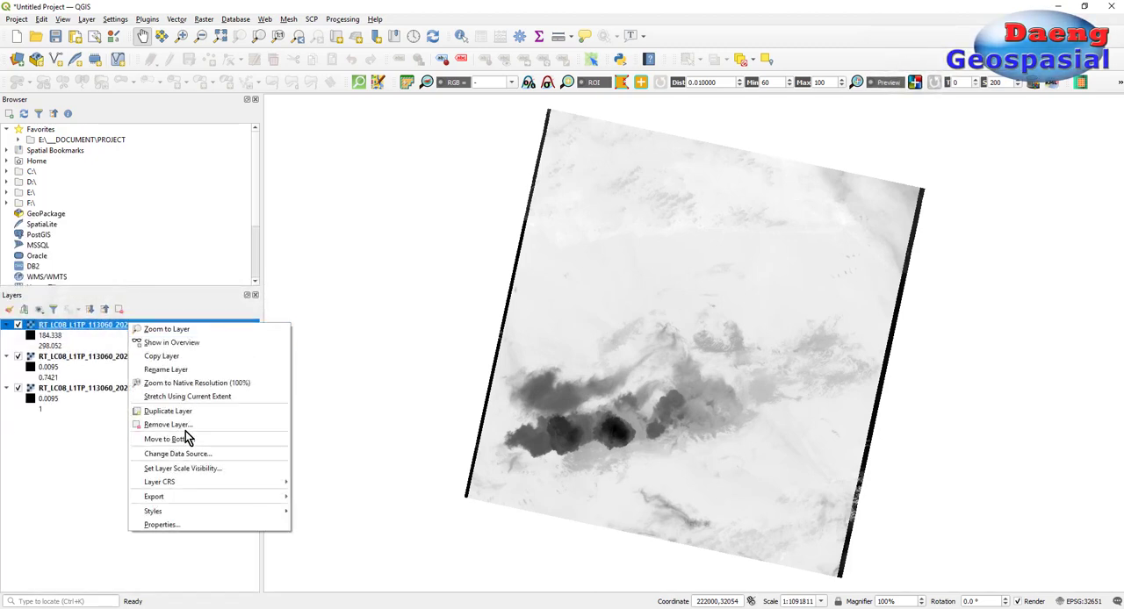
click(166, 525)
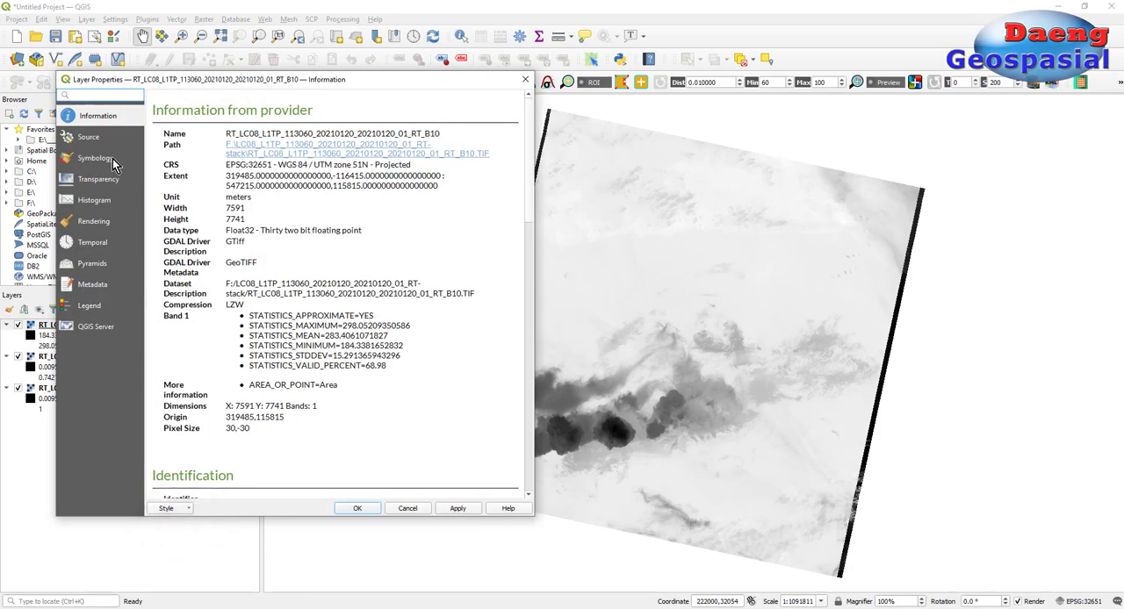
drag(252, 430, 226, 423)
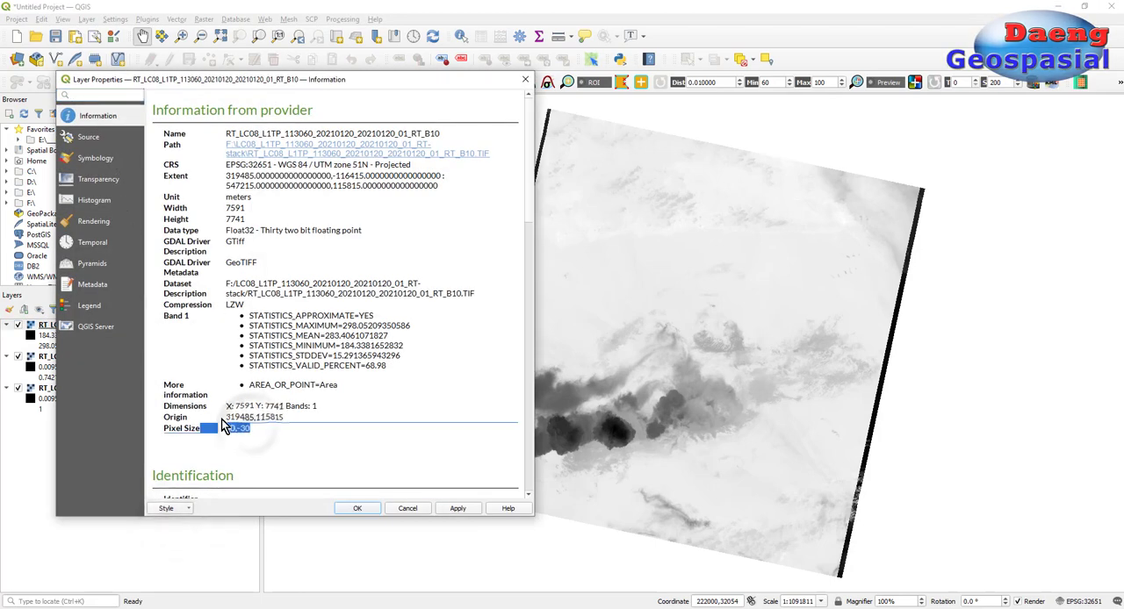
click(406, 509)
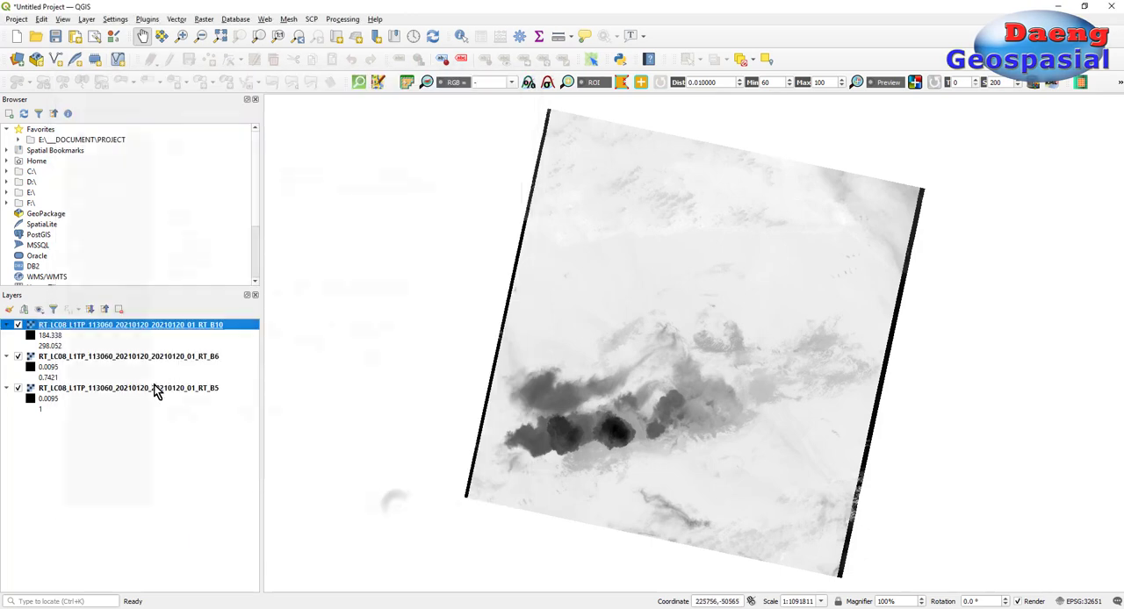
Step: Check the pixel sizes of the converted B6 and B5 layers in their layer properties
click(127, 358)
right_click(127, 357)
click(185, 567)
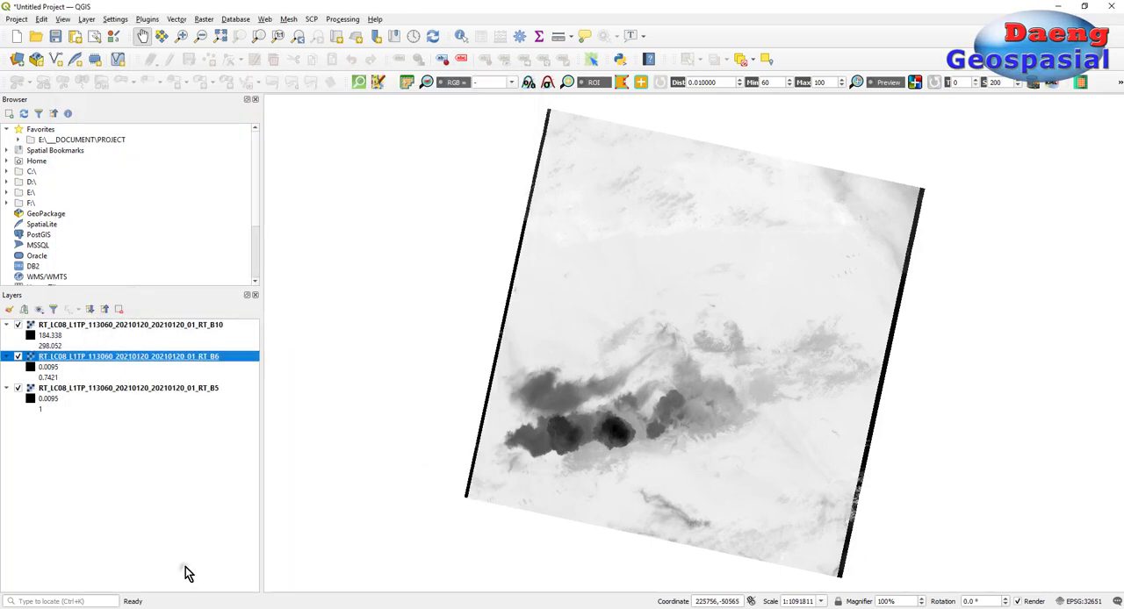
drag(252, 429, 225, 426)
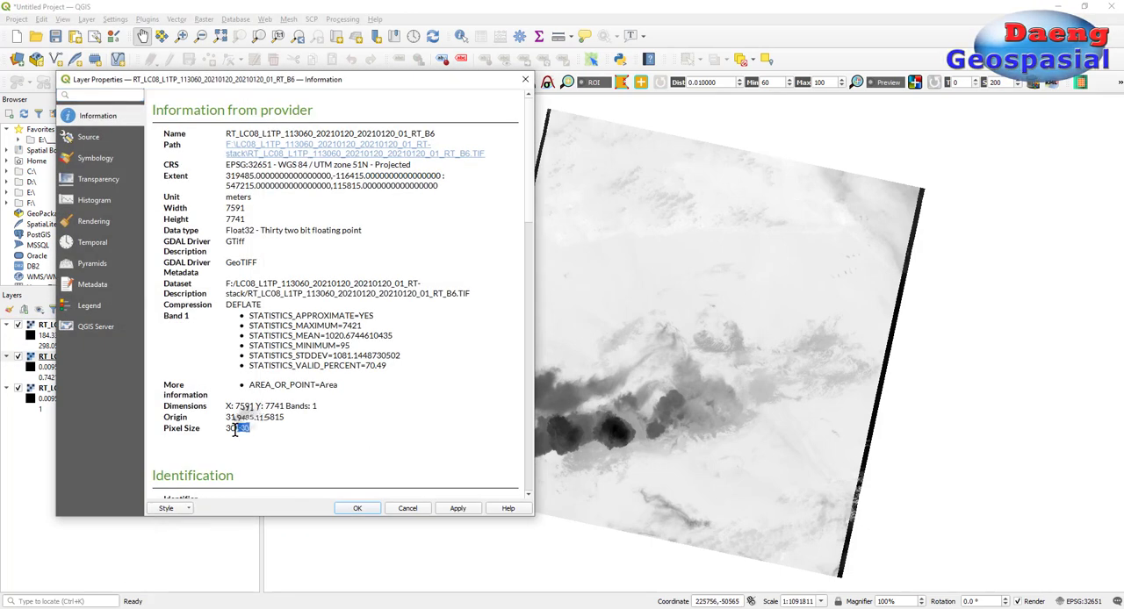
click(357, 508)
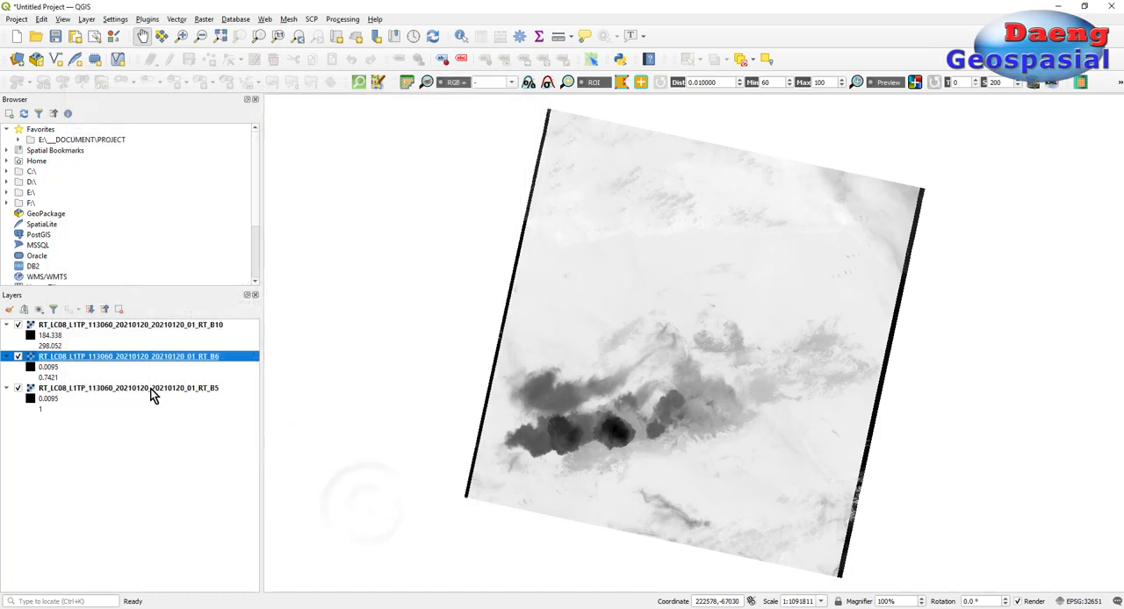
double_click(151, 388)
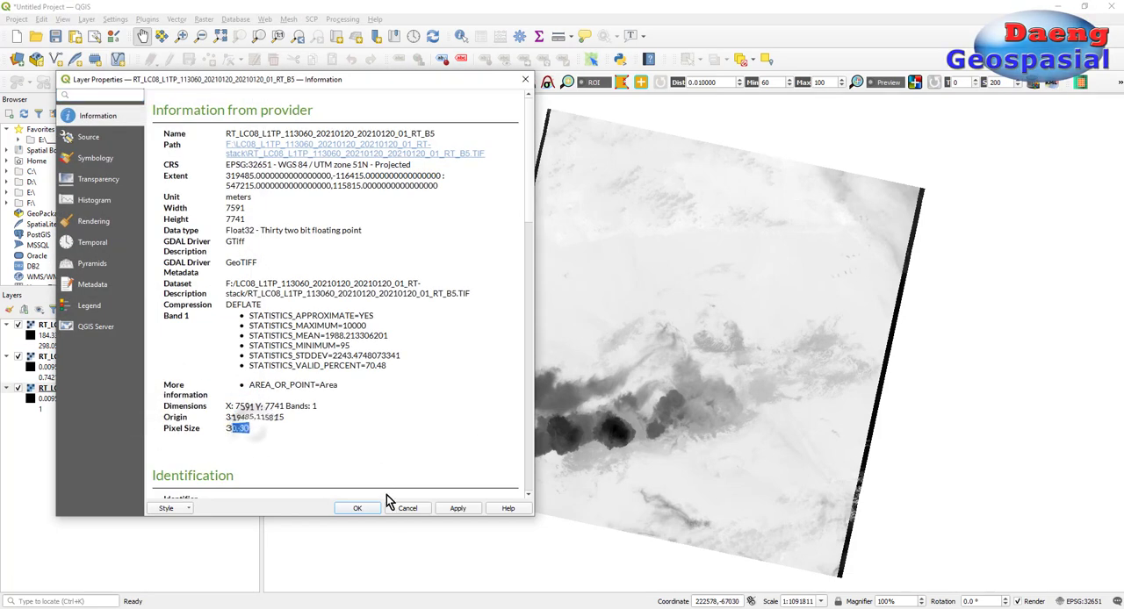
click(394, 508)
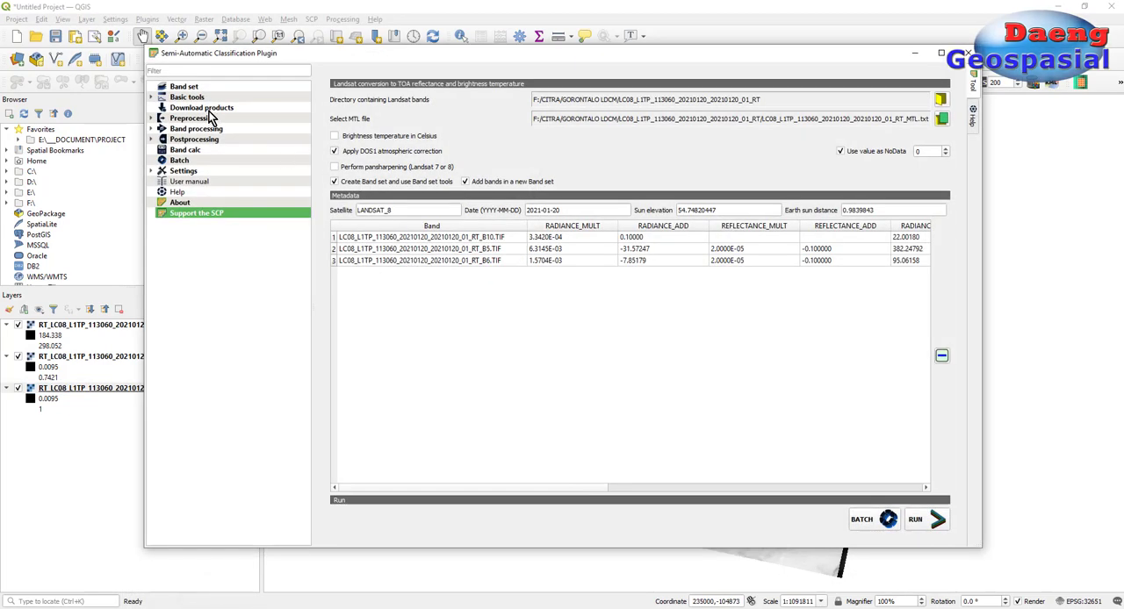
Step: Add the converted B10 raster to Band set 1 and apply the Landsat 8 OLI wavelength quick setting
click(209, 87)
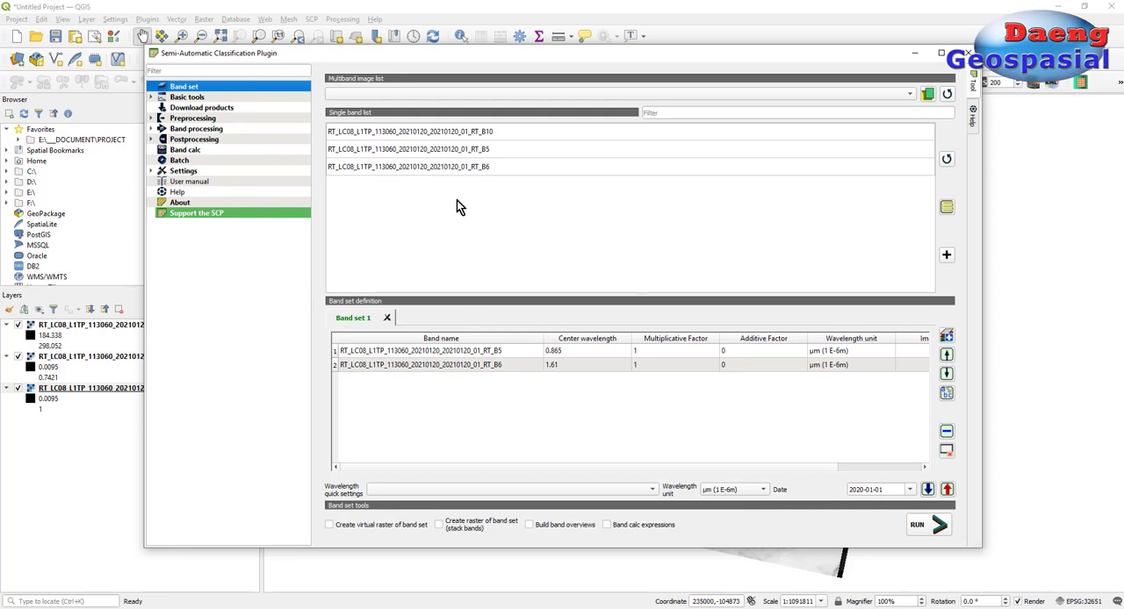
click(512, 132)
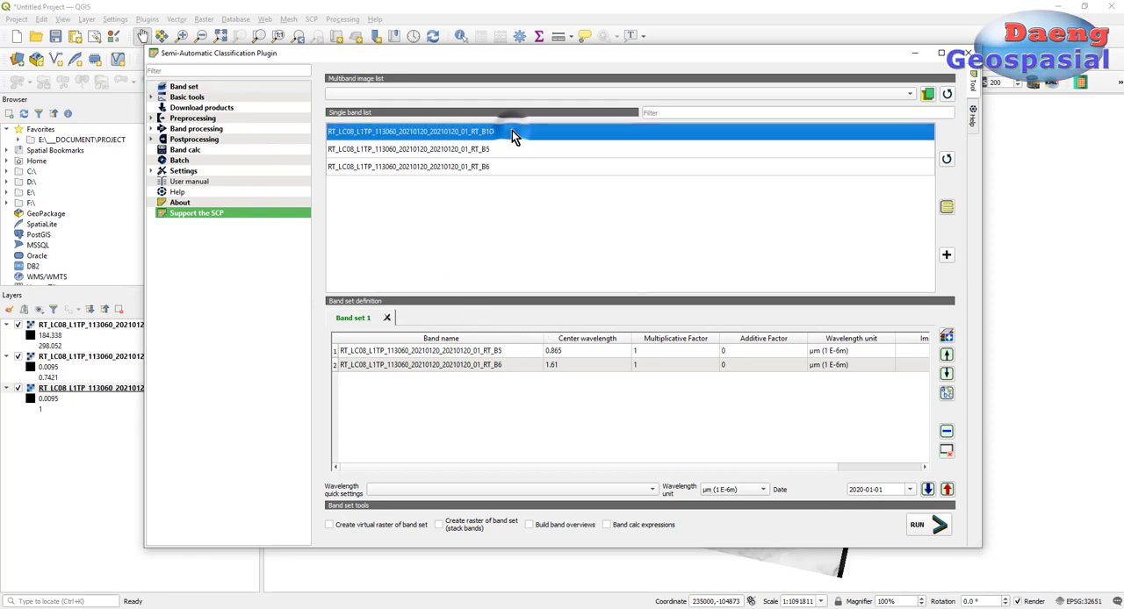
click(947, 258)
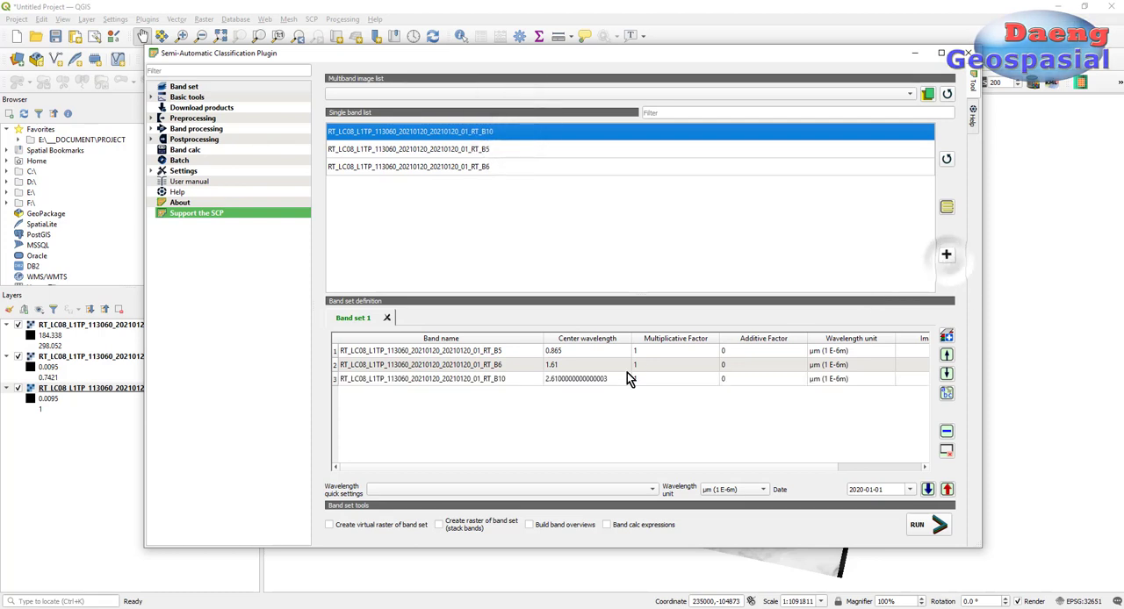
click(511, 377)
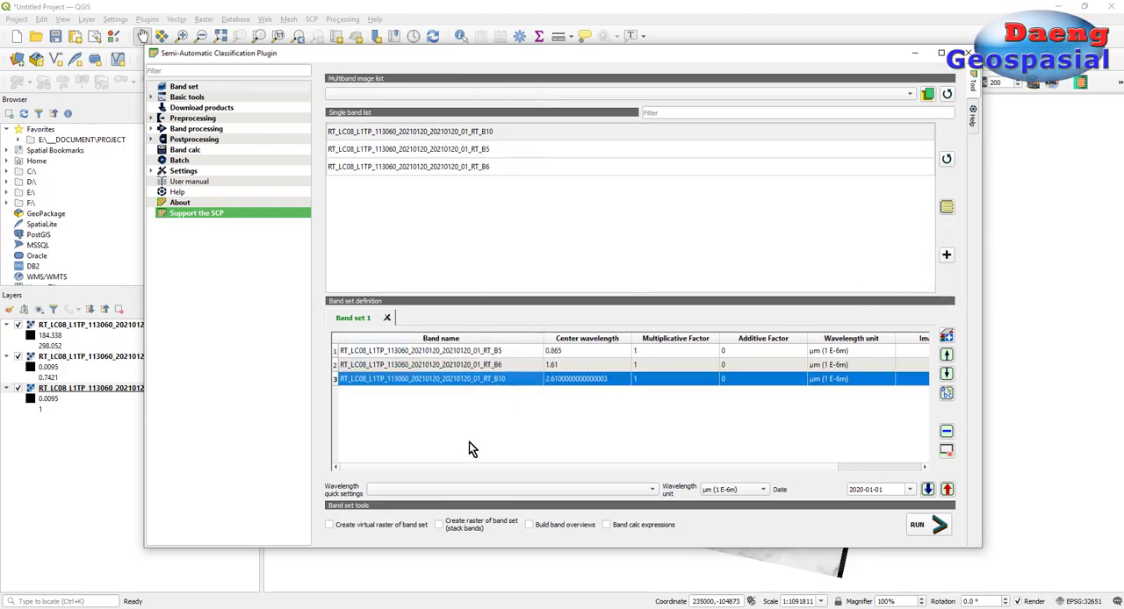
click(519, 490)
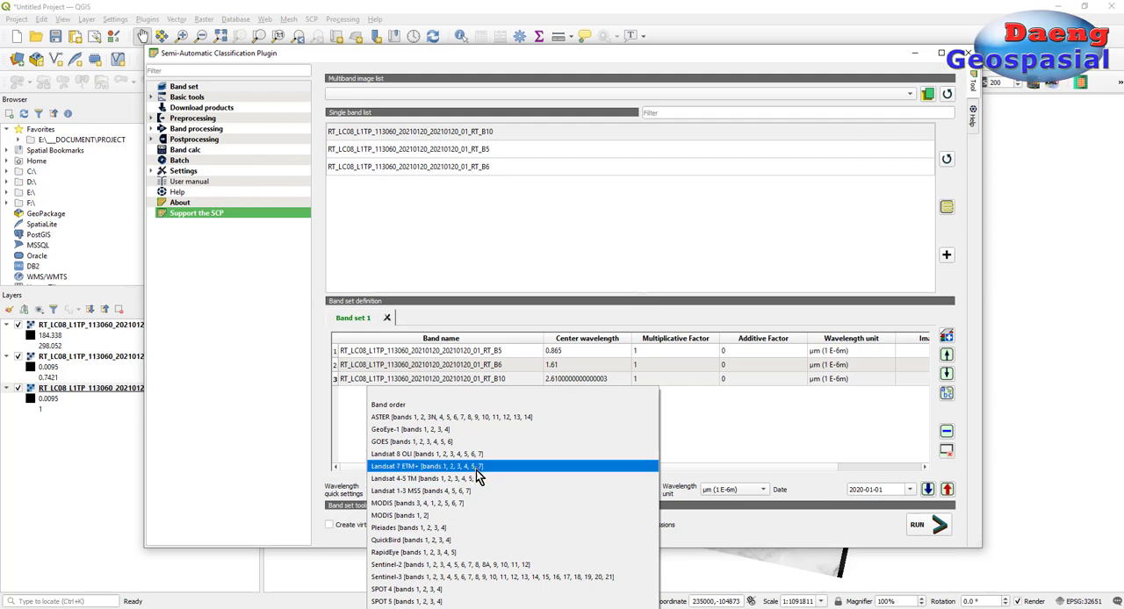
click(480, 456)
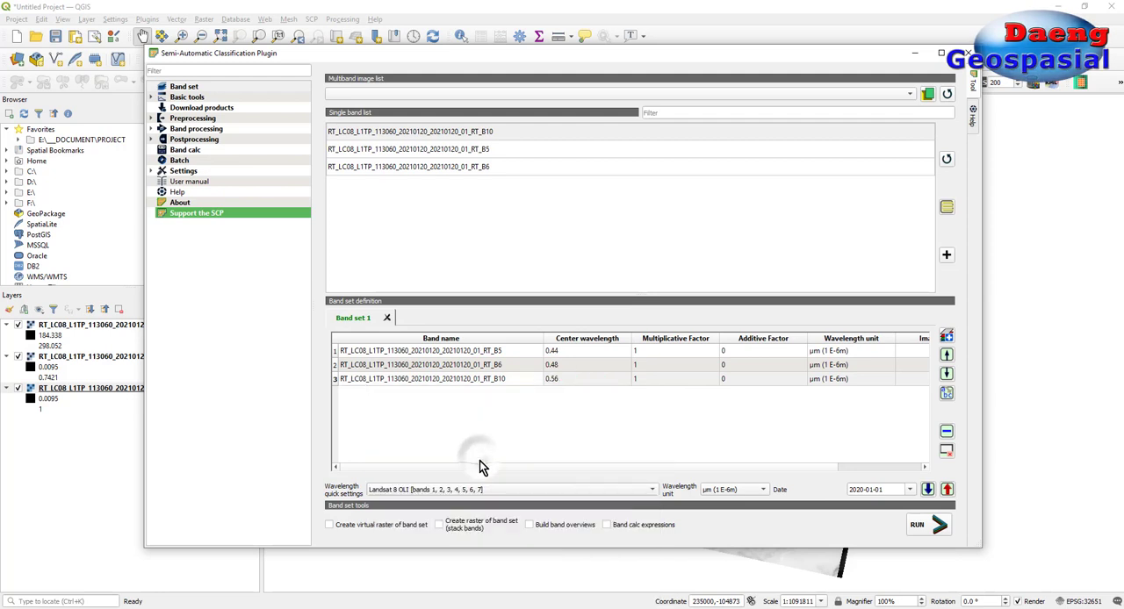
Step: Run the band set as a stacked raster, saved to the LC08_L1TP_113060_20210120_20210120_01_RT-stack folder on drive F
click(471, 529)
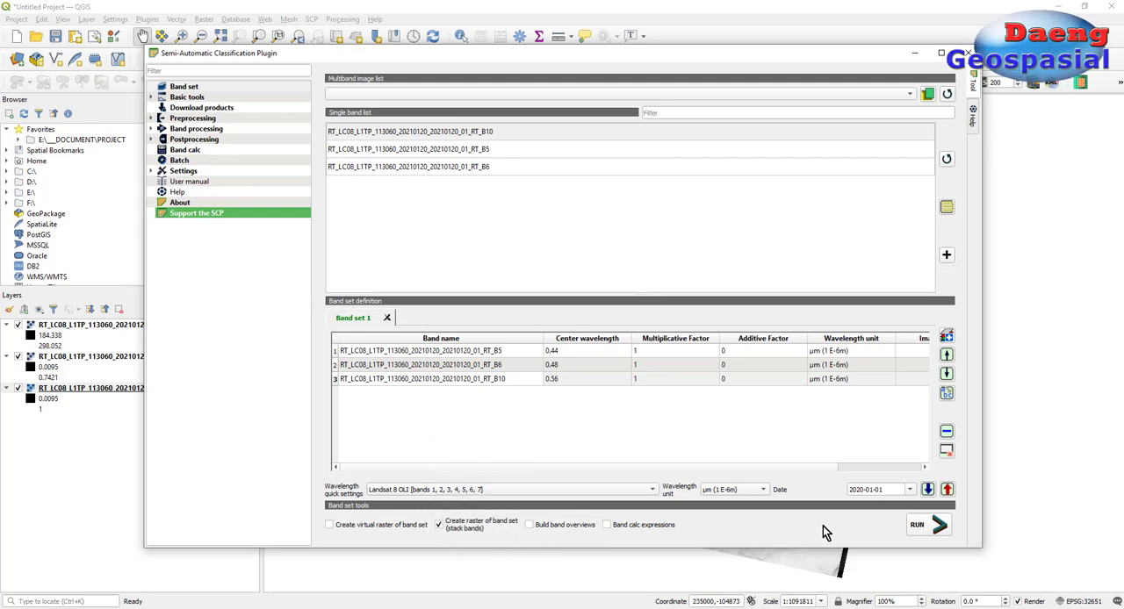
click(916, 525)
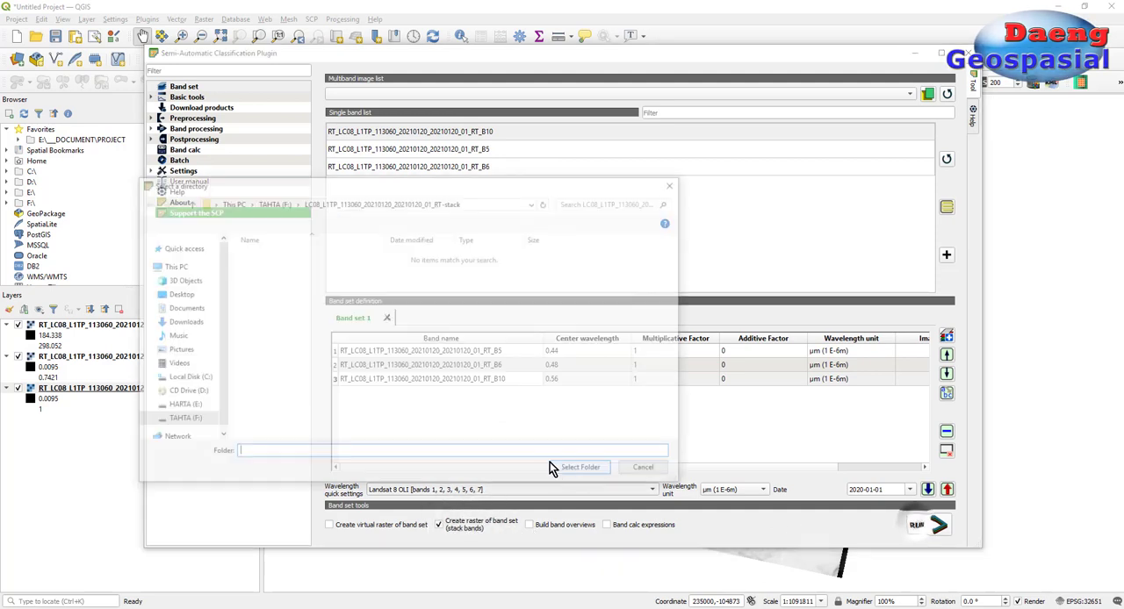
click(193, 421)
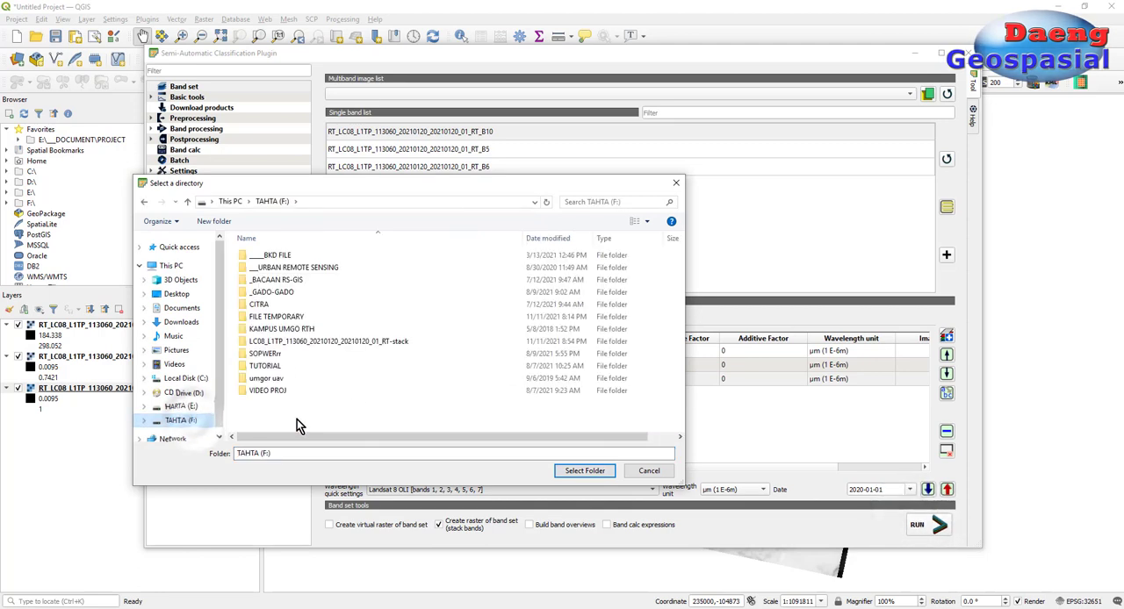
click(358, 342)
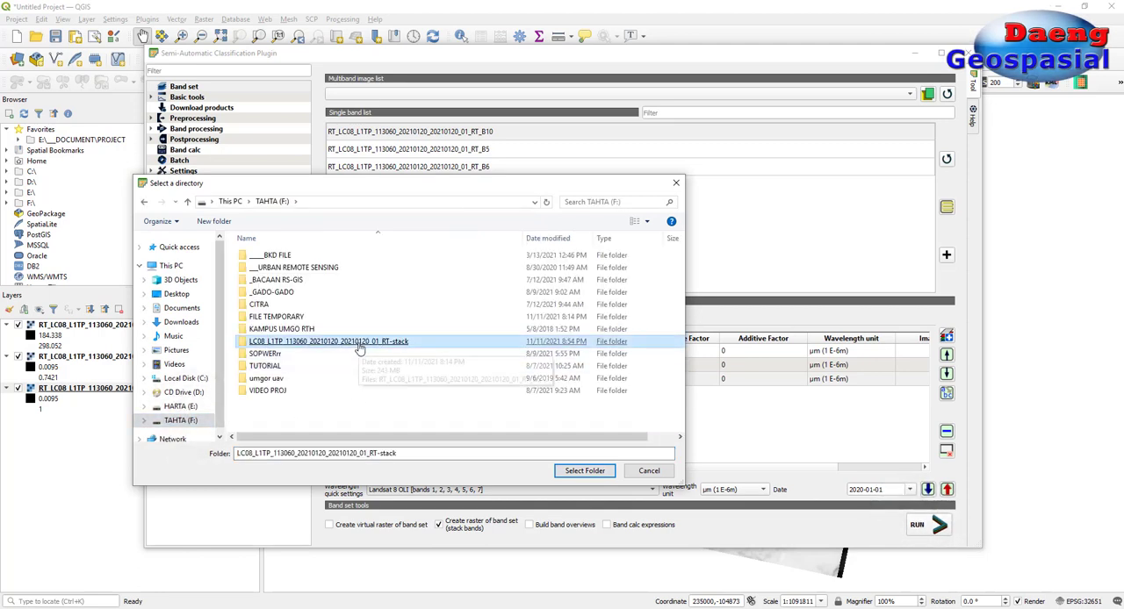
click(572, 470)
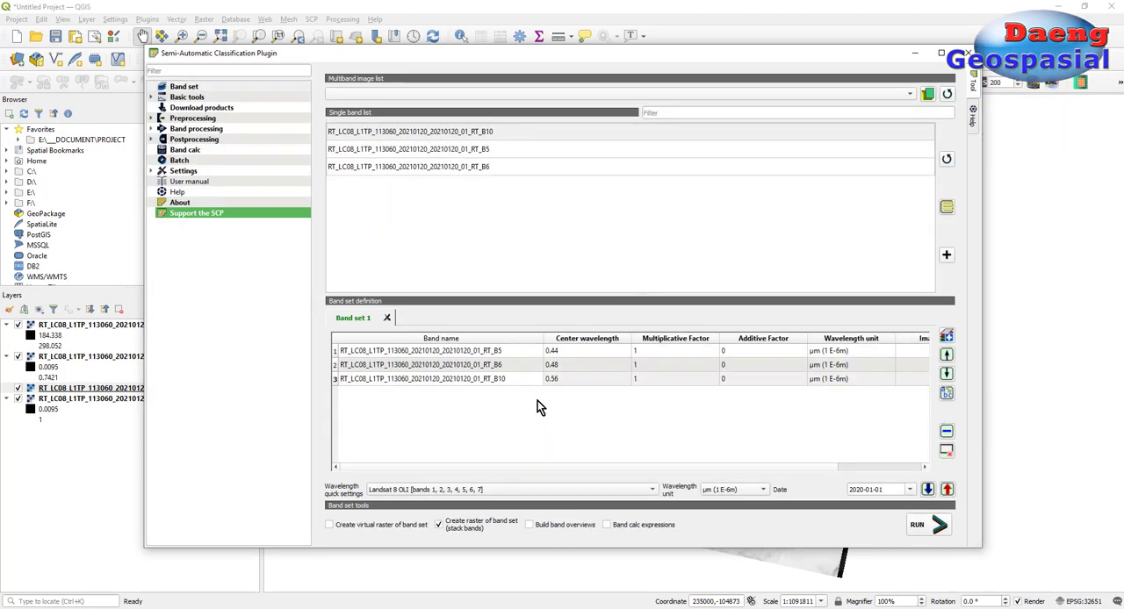
Step: Minimize the Semi-Automatic Classification Plugin window and move the stacked raster layer below the B5 layer
click(917, 56)
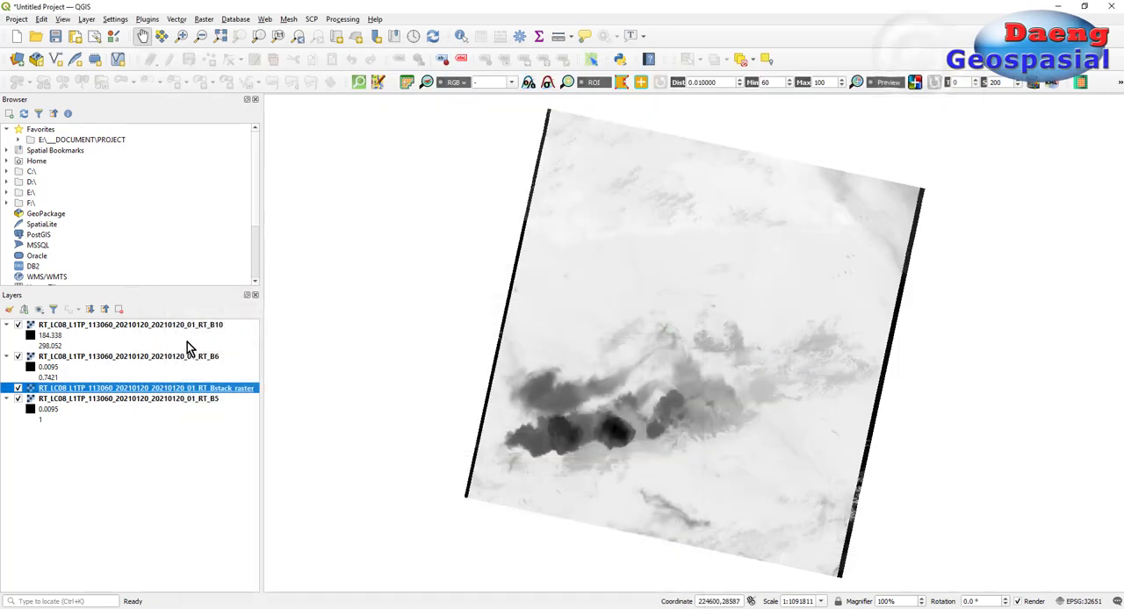
click(148, 401)
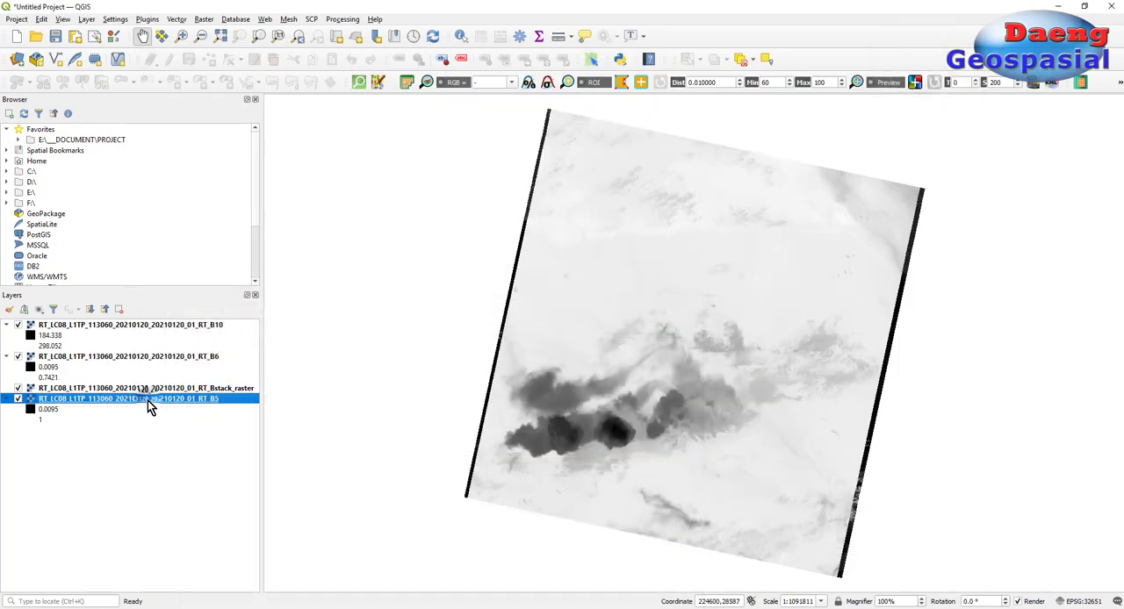
drag(161, 390, 158, 420)
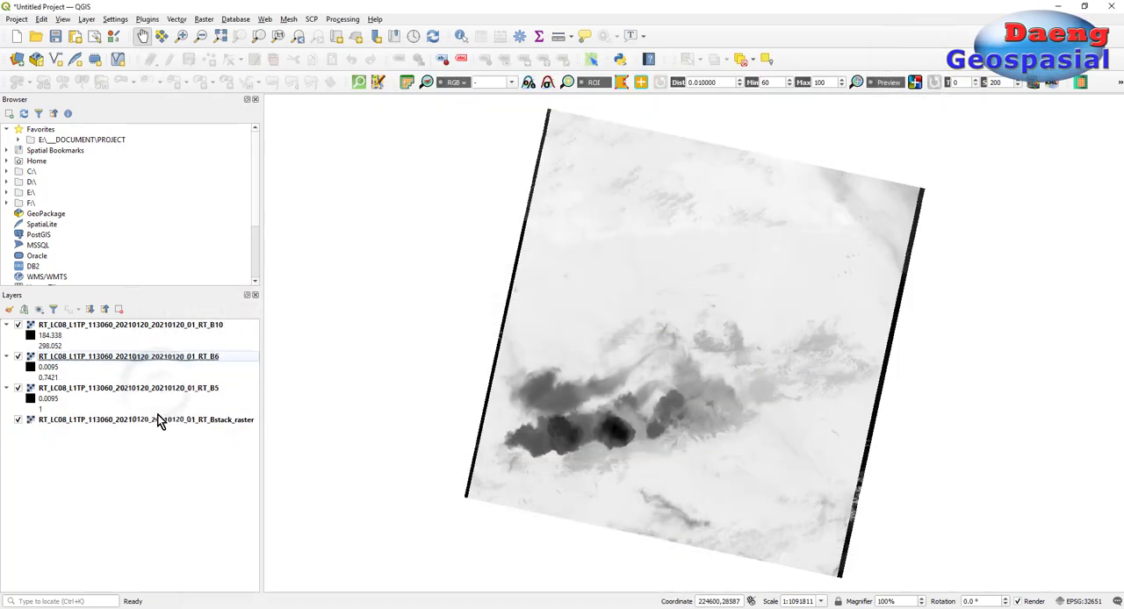
Step: Remove the single-band B5, B6 and B10 layers from the project, keeping only the stacked raster
click(165, 390)
shift+click(161, 328)
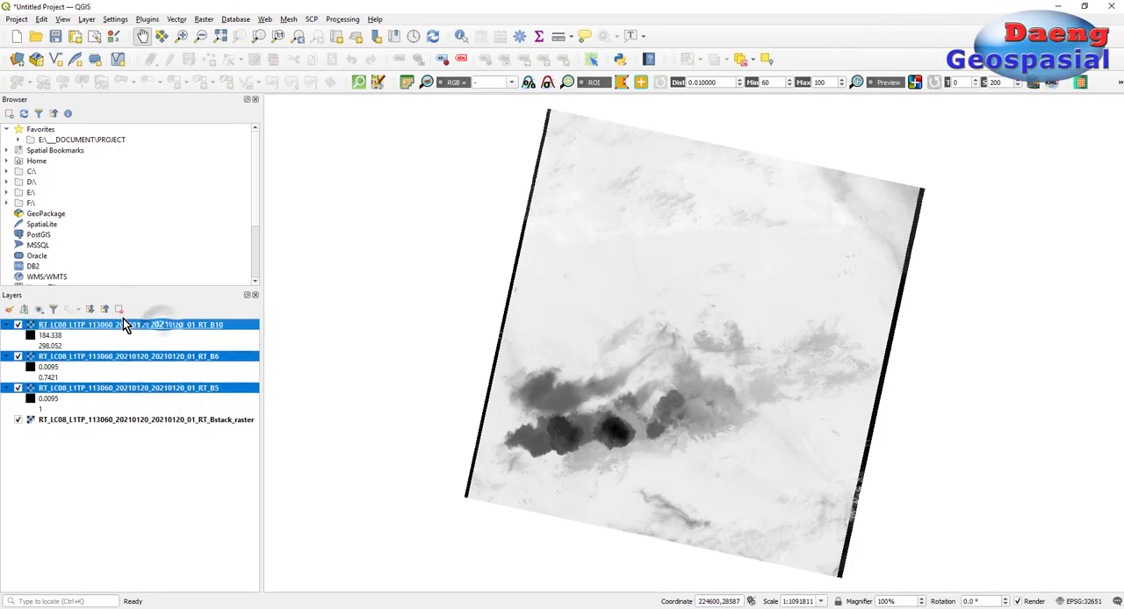
click(119, 309)
key(Return)
Step: Check the band information and pixel size of the stacked raster in its layer properties
click(179, 325)
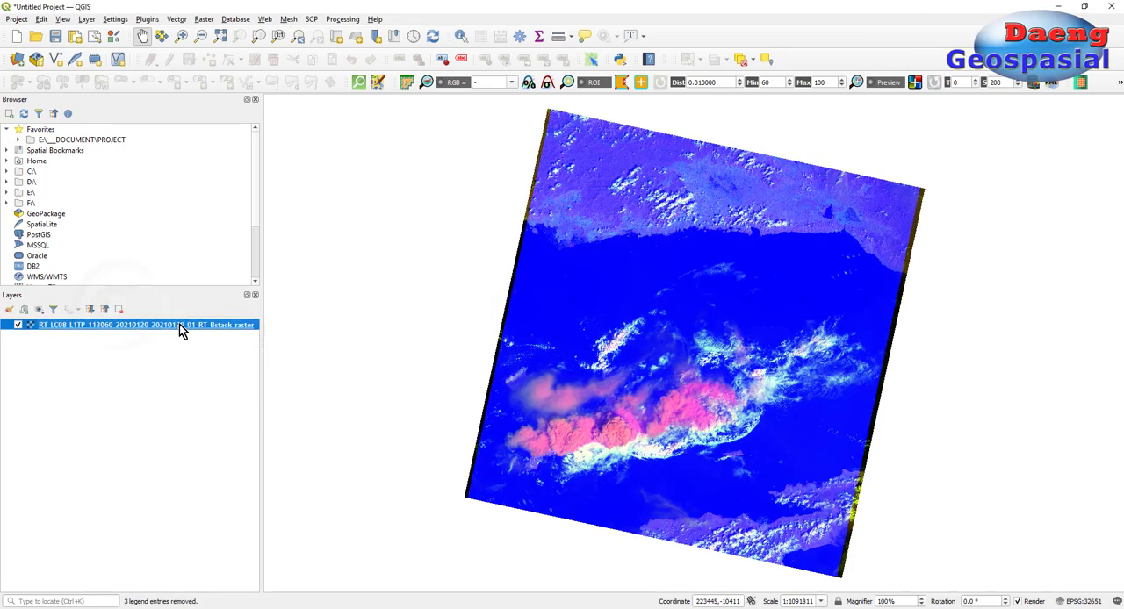
right_click(180, 325)
click(238, 513)
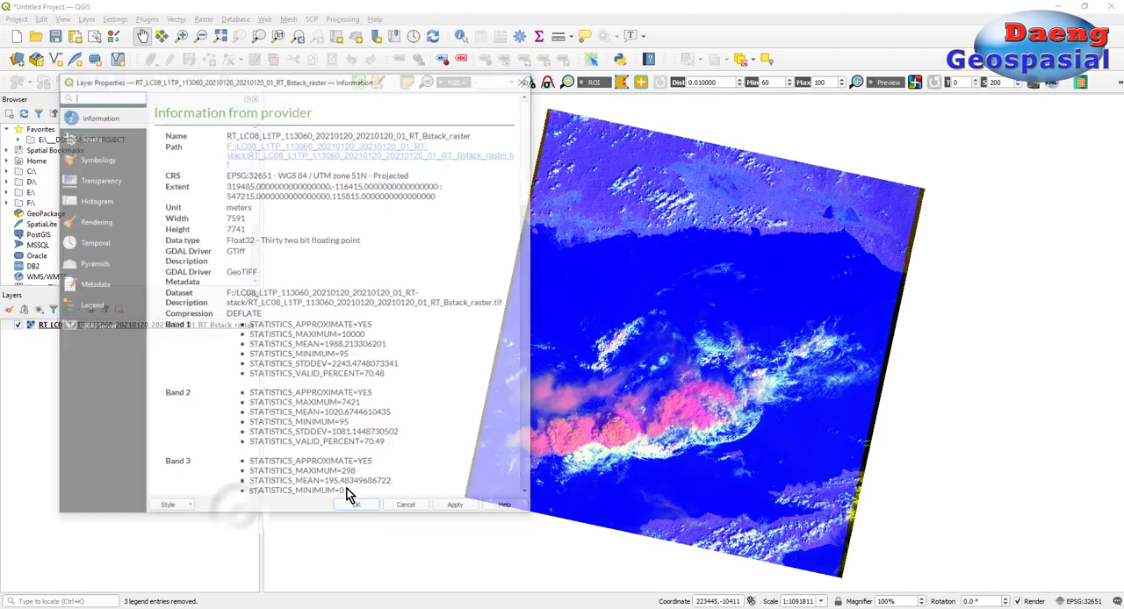
scroll(303, 335, down, 5)
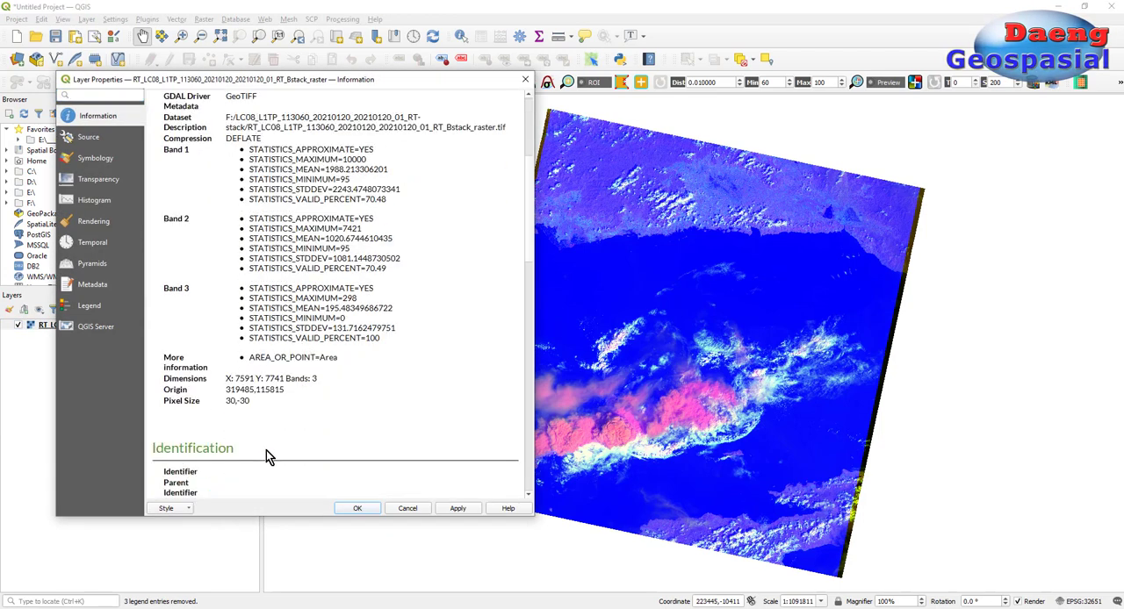
Step: Render the stacked raster with Band 3 as red, Band 2 as green and Band 1 as blue, using a mean +/- 2.00 standard deviation stretch
click(92, 161)
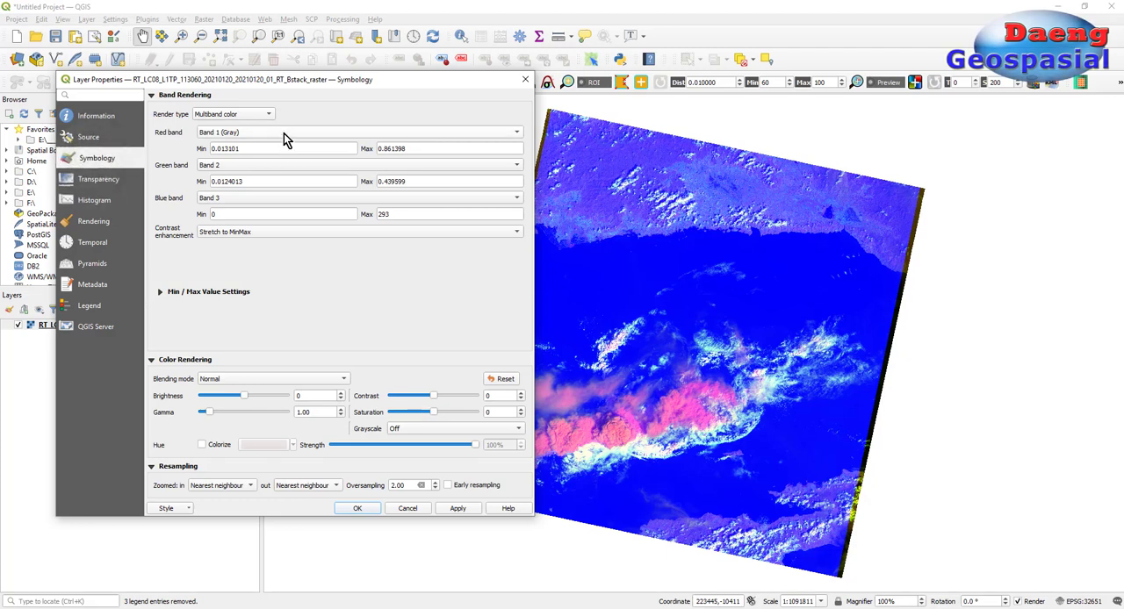
click(284, 133)
click(274, 157)
click(265, 167)
click(265, 183)
click(221, 294)
click(167, 321)
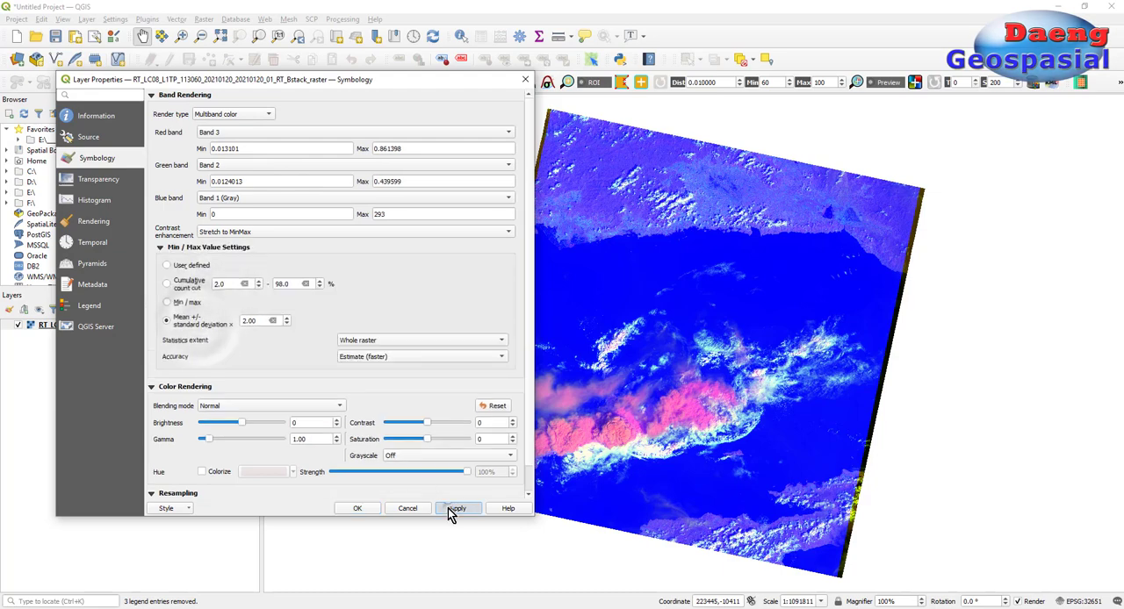
click(457, 509)
click(365, 511)
Step: Measure the width of a single pixel of the stacked raster on the map and return to panning
scroll(778, 283, up, 5)
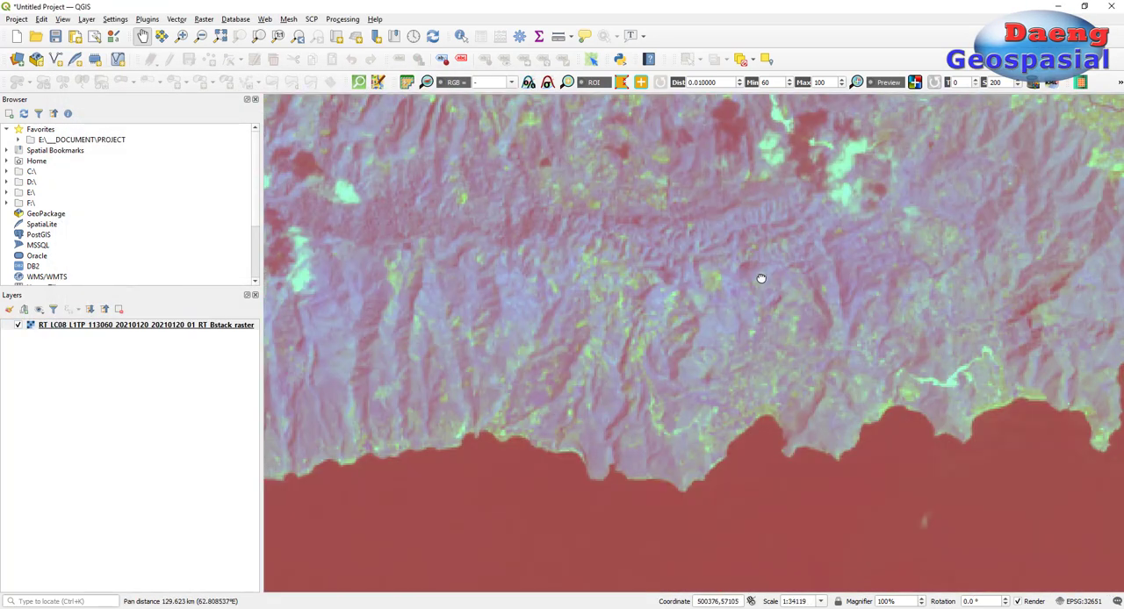
drag(874, 239, 625, 343)
scroll(625, 345, up, 7)
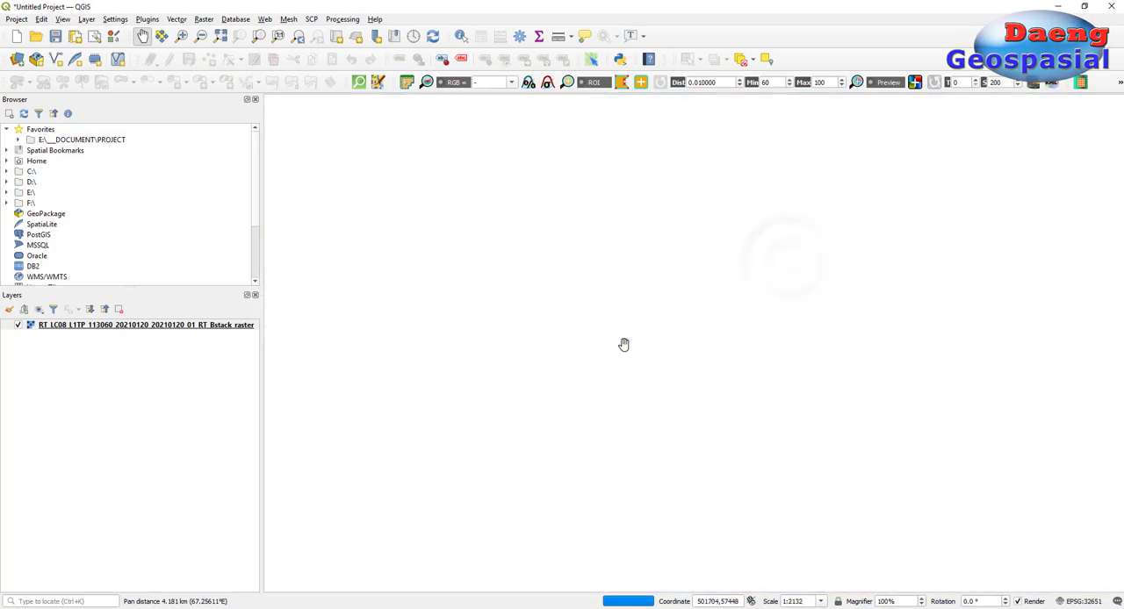
scroll(613, 366, down, 1)
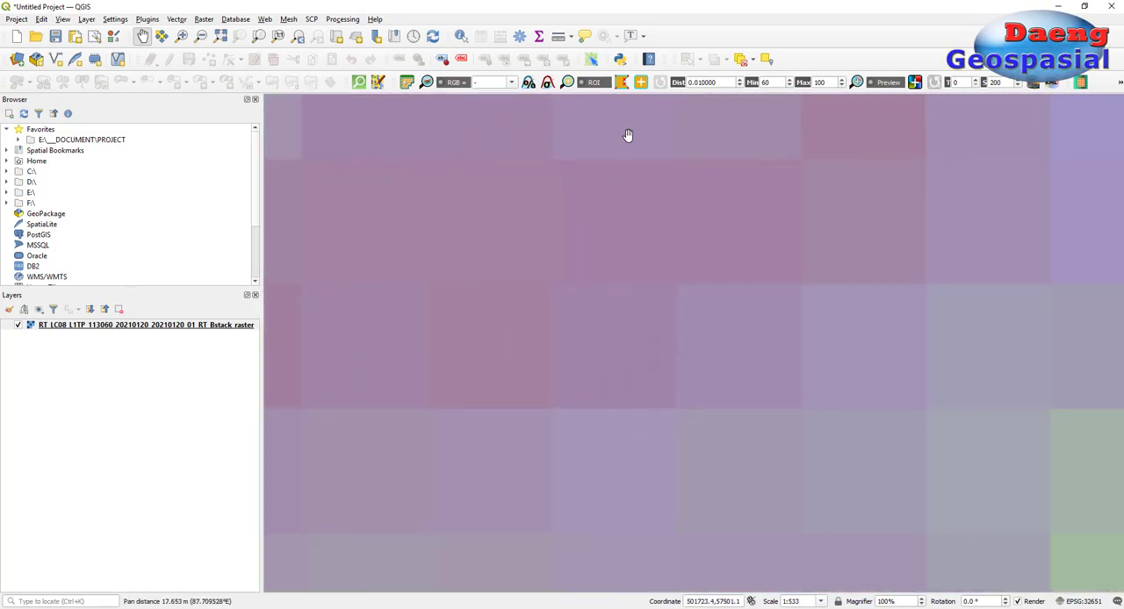
click(558, 38)
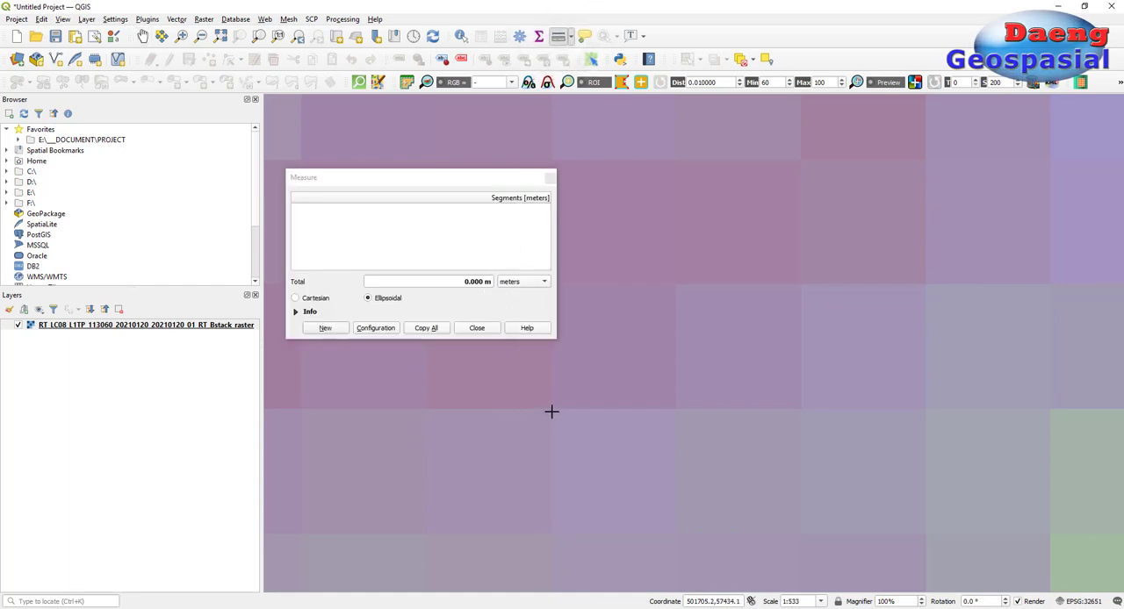
click(676, 408)
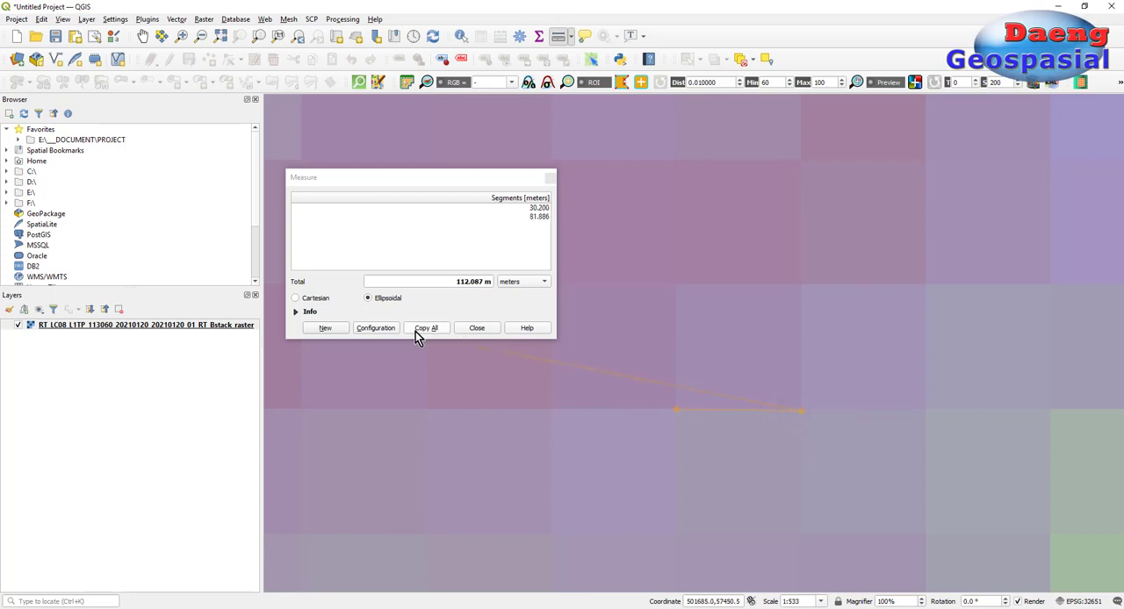
click(469, 332)
scroll(497, 226, down, 2)
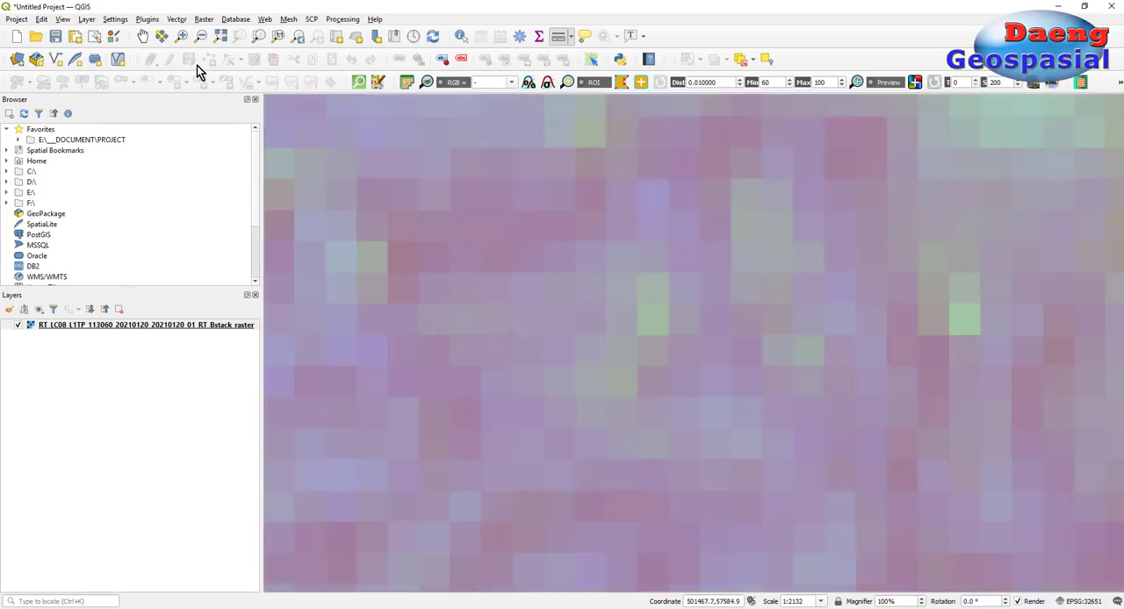
click(143, 36)
scroll(592, 281, down, 3)
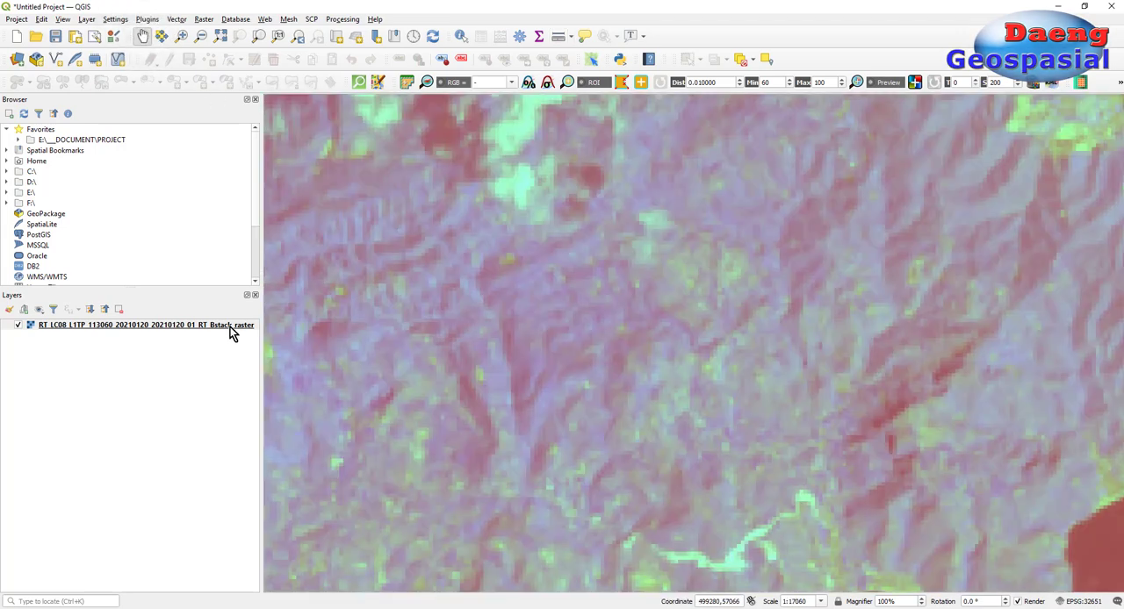
Step: Switch to ENVI Classic 5.3 (64-bit) by launching it
click(230, 327)
key(super)
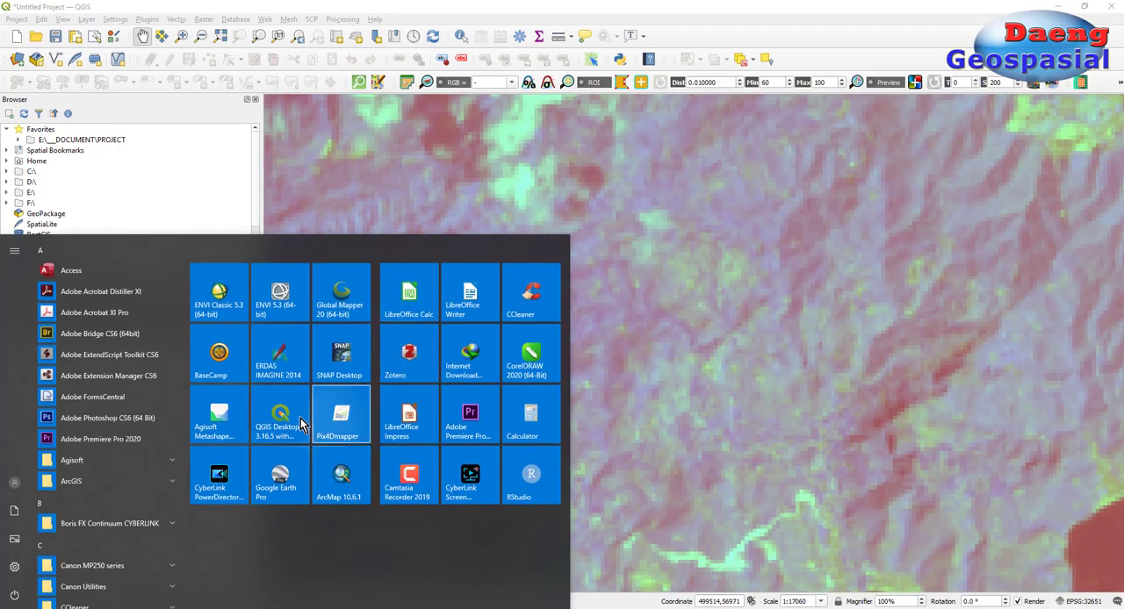
click(220, 296)
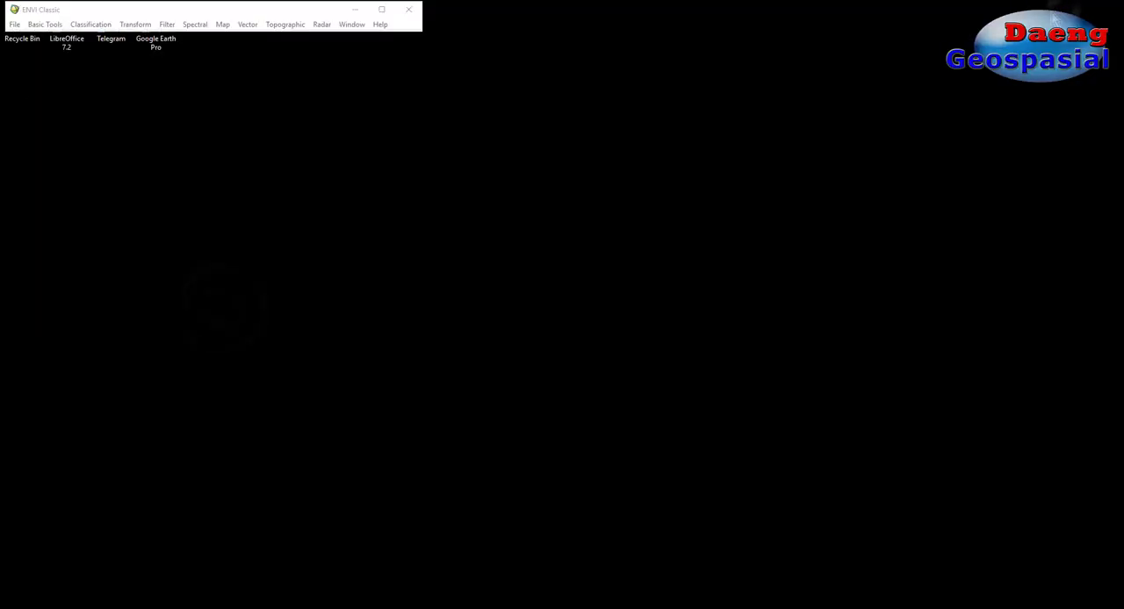
Step: Try to open the image file RT_LC08_L1TP_113060_20210120_20210120_01_RT_Bstack_raster from the RT-stack folder on drive F, and return to QGIS
click(178, 100)
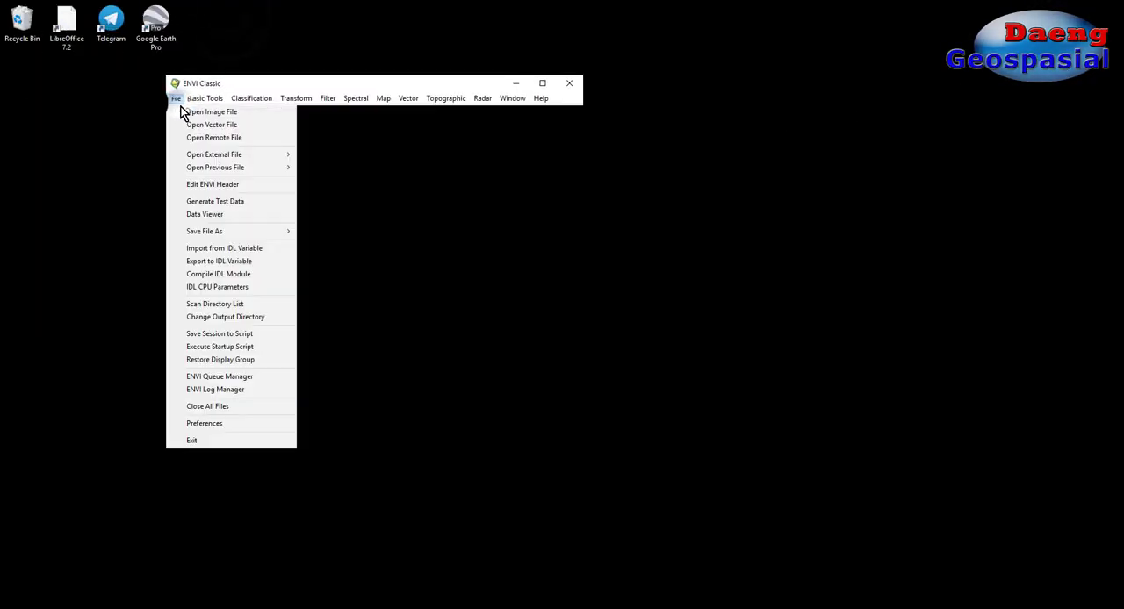
click(202, 112)
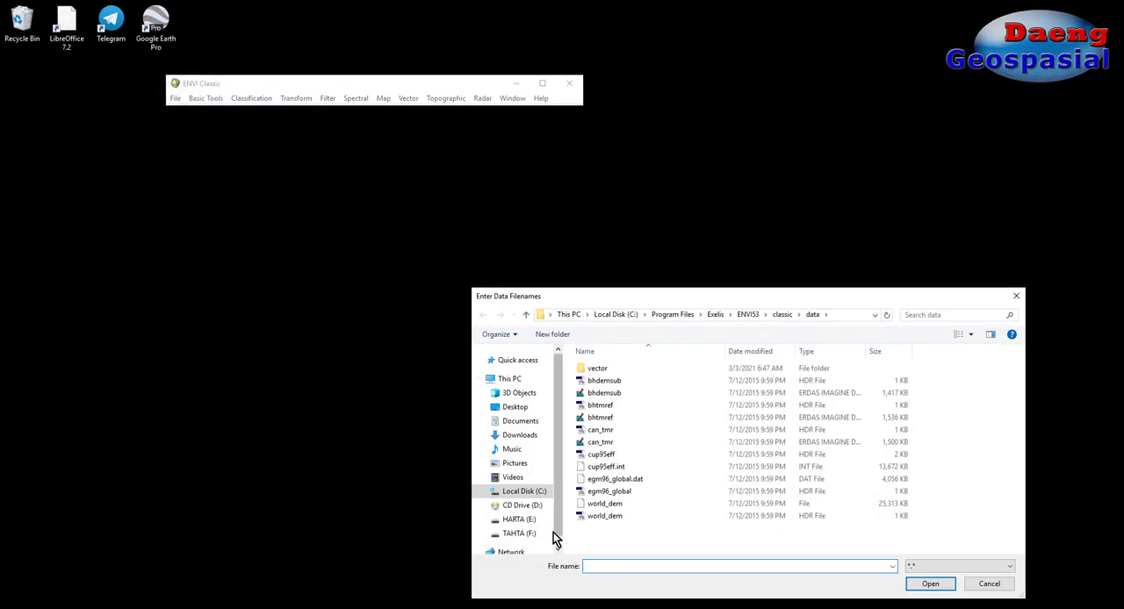
click(549, 534)
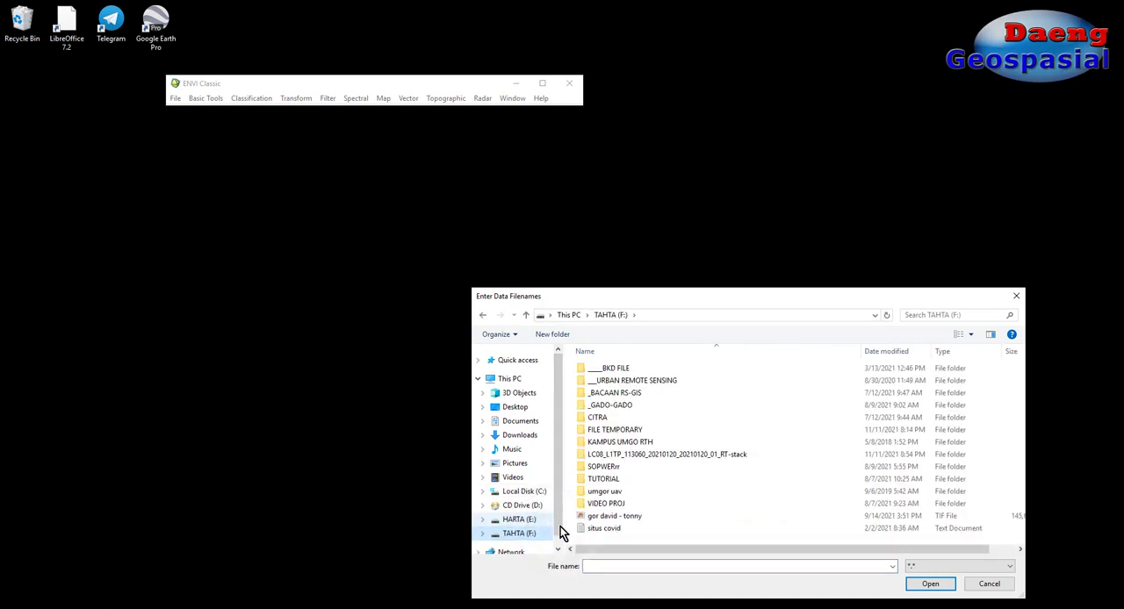
double_click(654, 454)
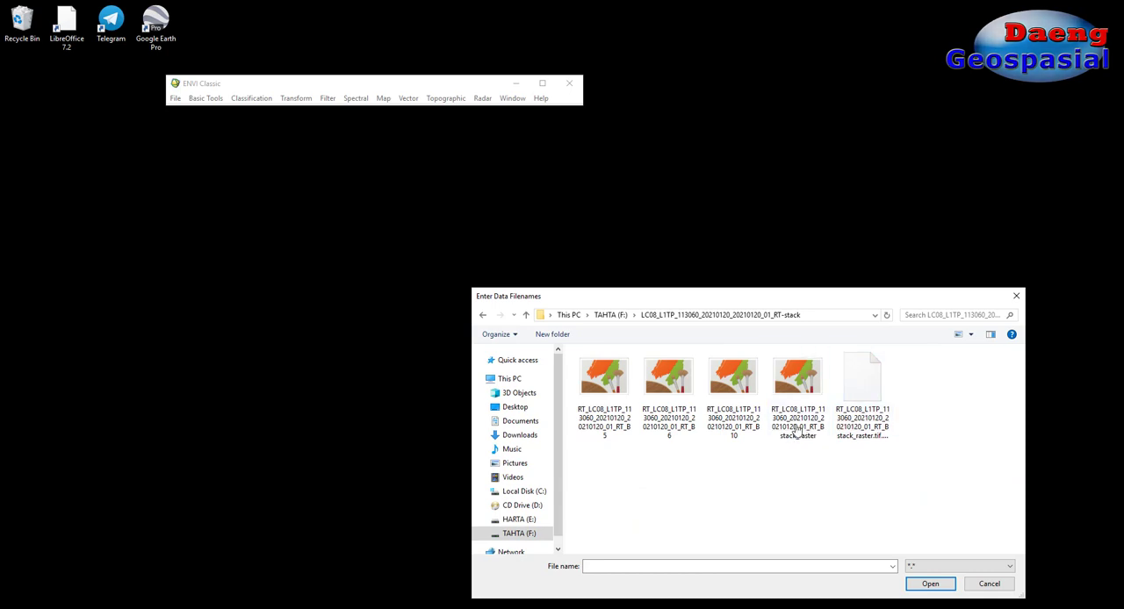
click(799, 413)
double_click(799, 413)
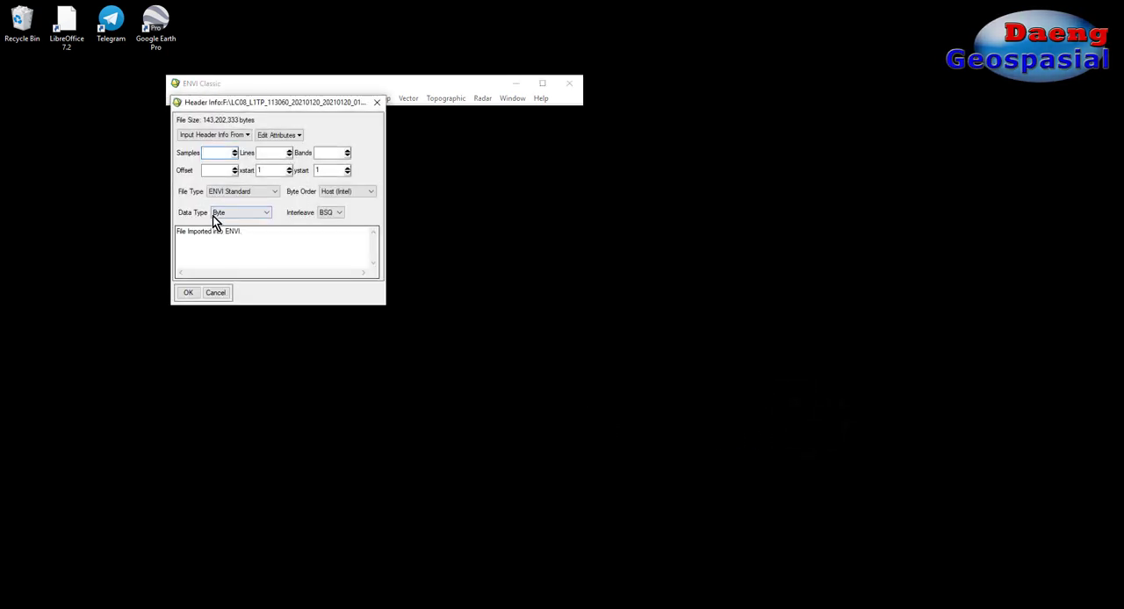
click(226, 293)
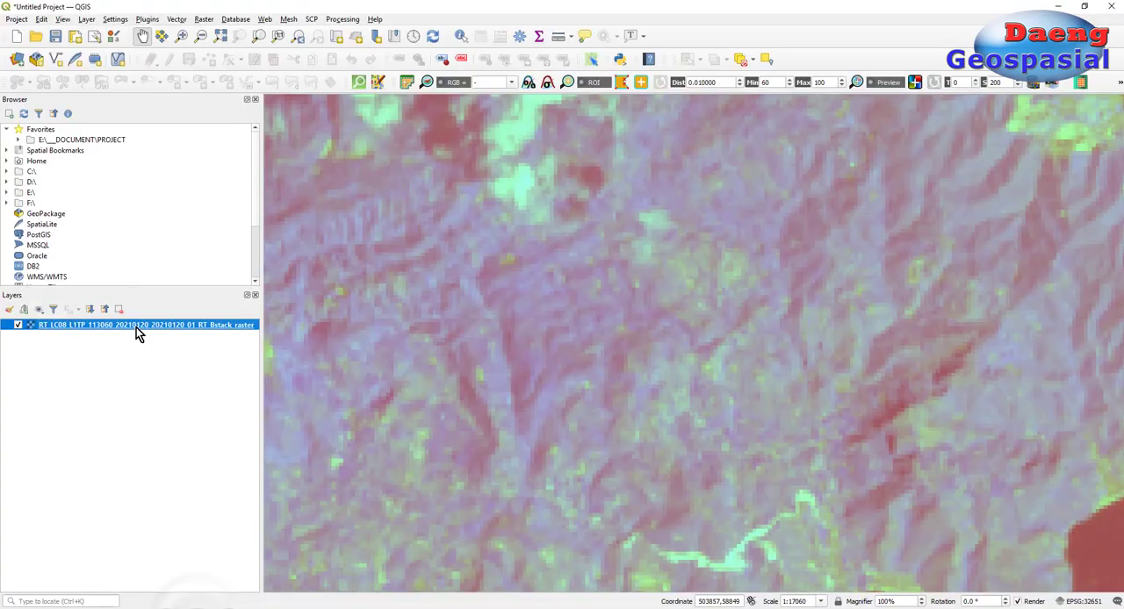
Step: Export the stacked raster layer as a raw-data GeoTIFF named 20210120_20210120_01_RT_Bstack in the RT-stack folder on drive F
right_click(138, 331)
mouse_move(197, 489)
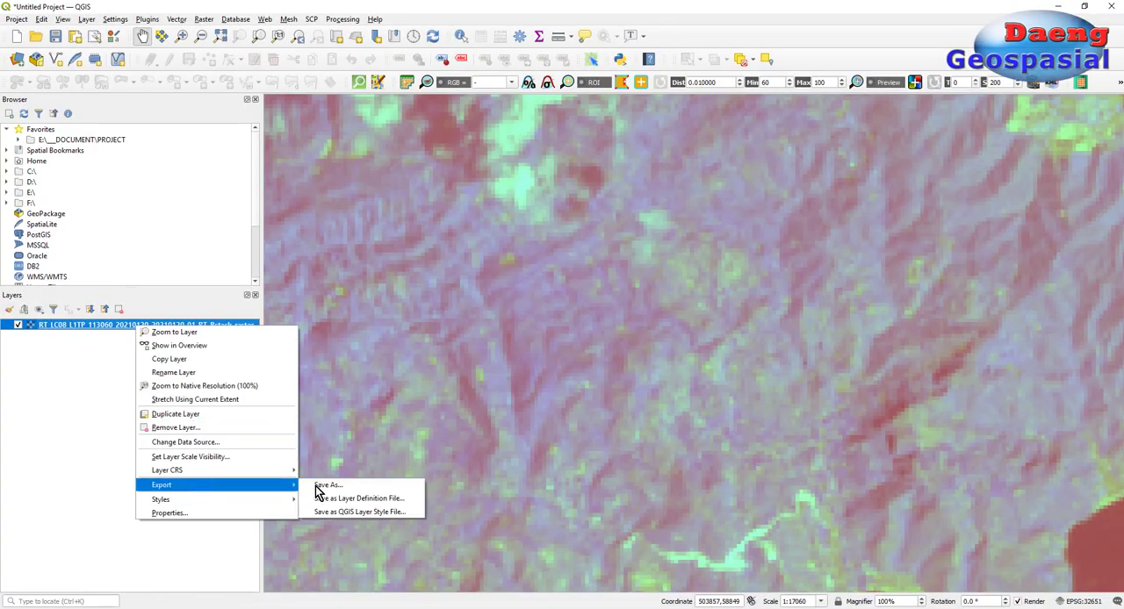
click(319, 487)
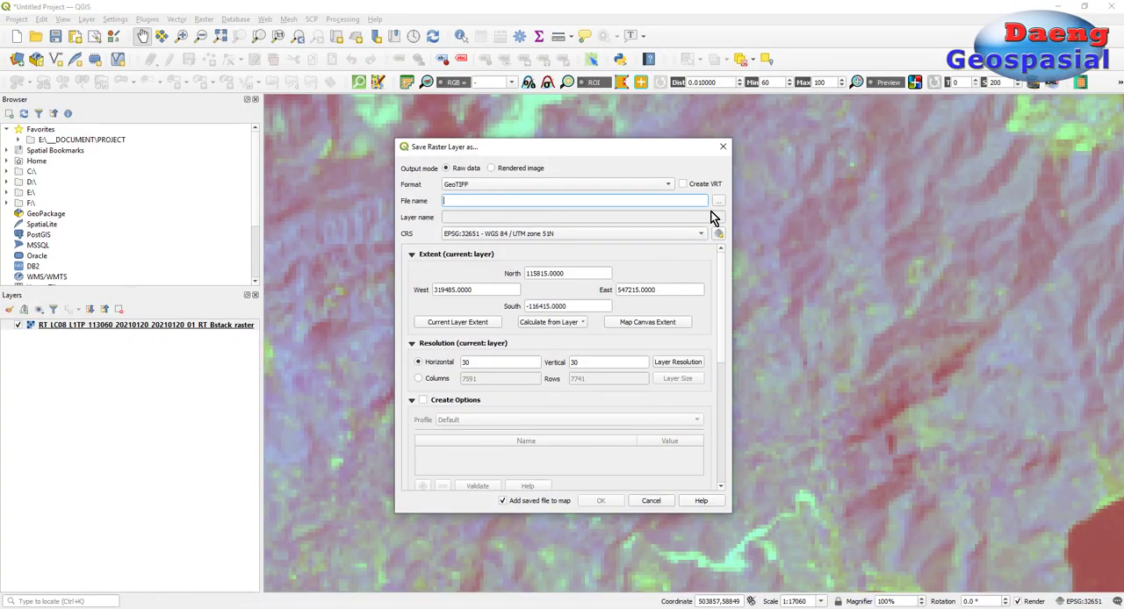
click(718, 201)
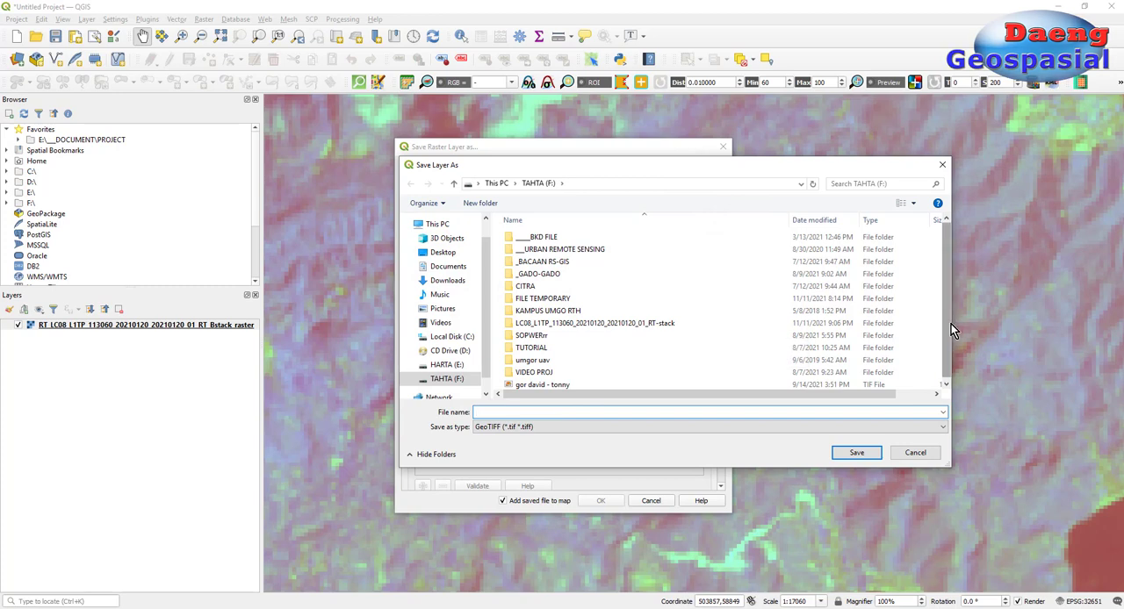
double_click(865, 327)
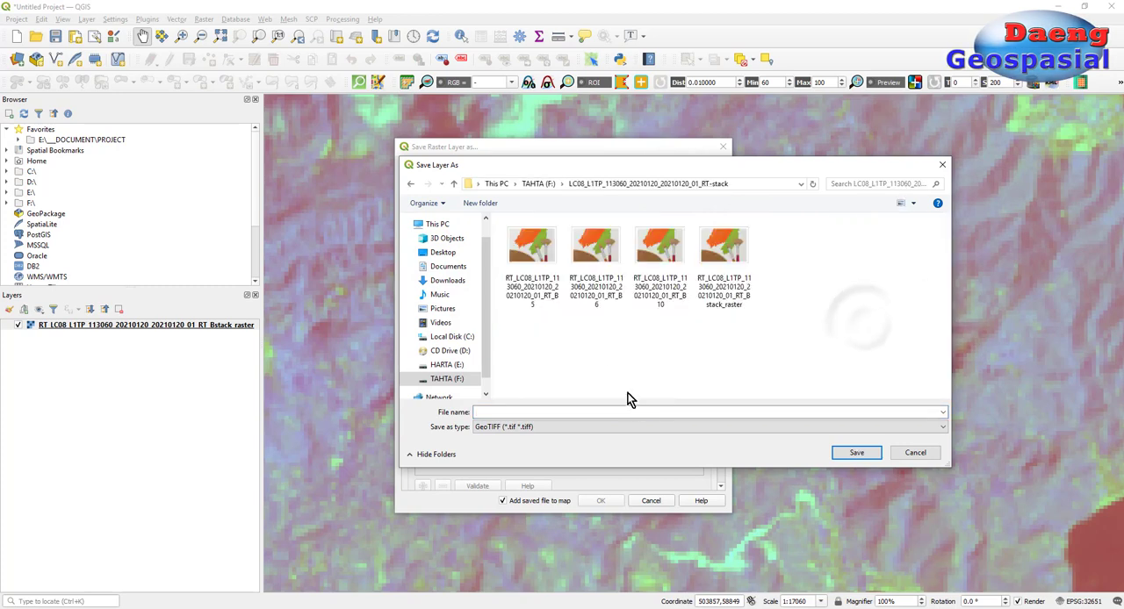
click(533, 297)
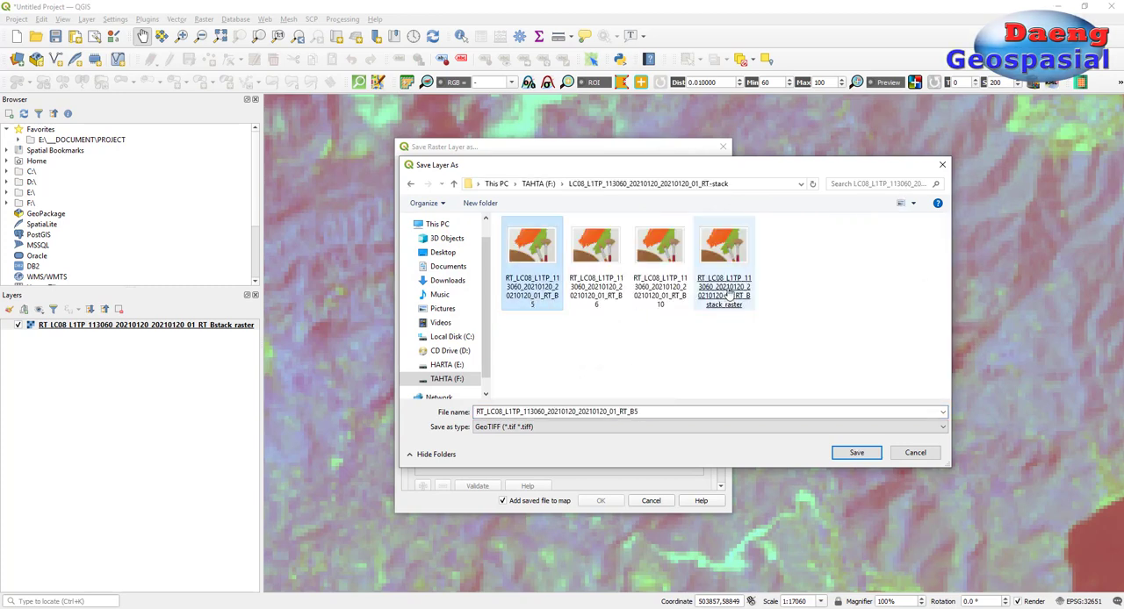
click(724, 296)
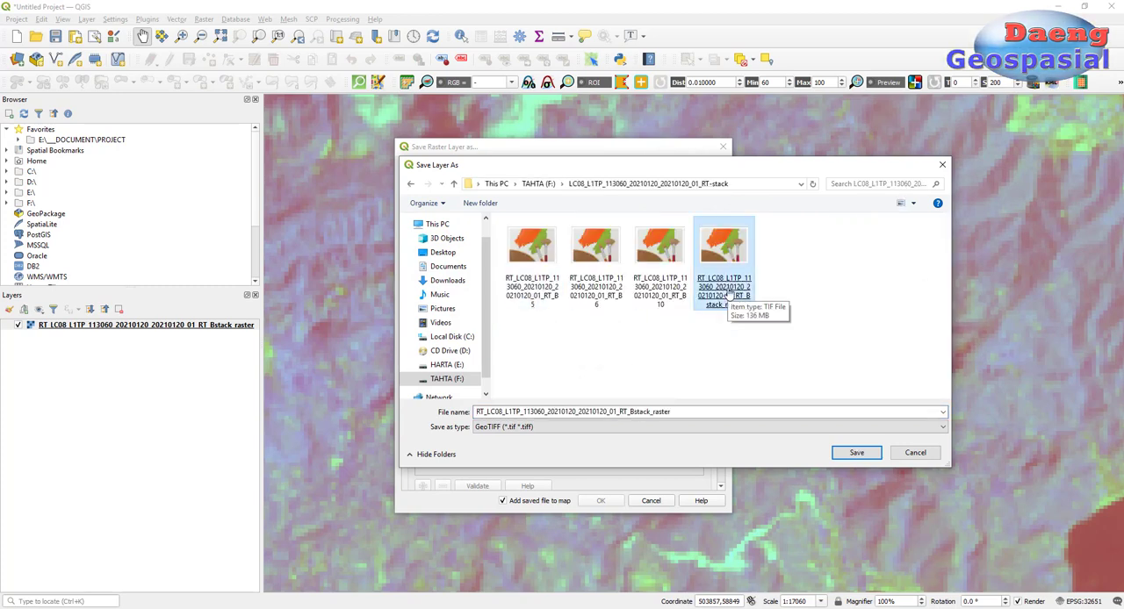
double_click(673, 411)
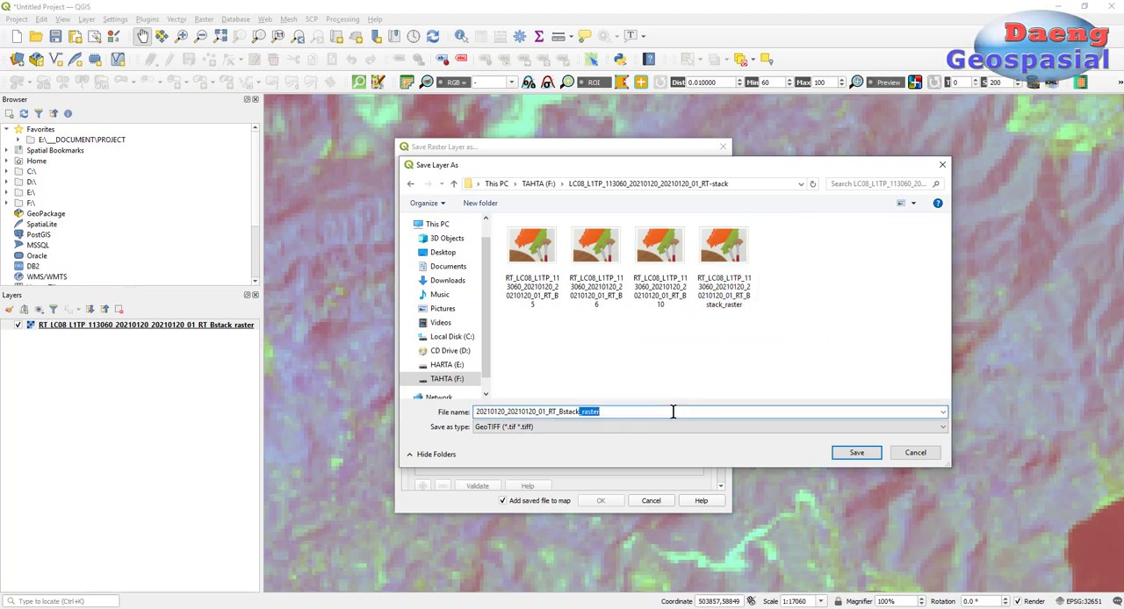
click(855, 454)
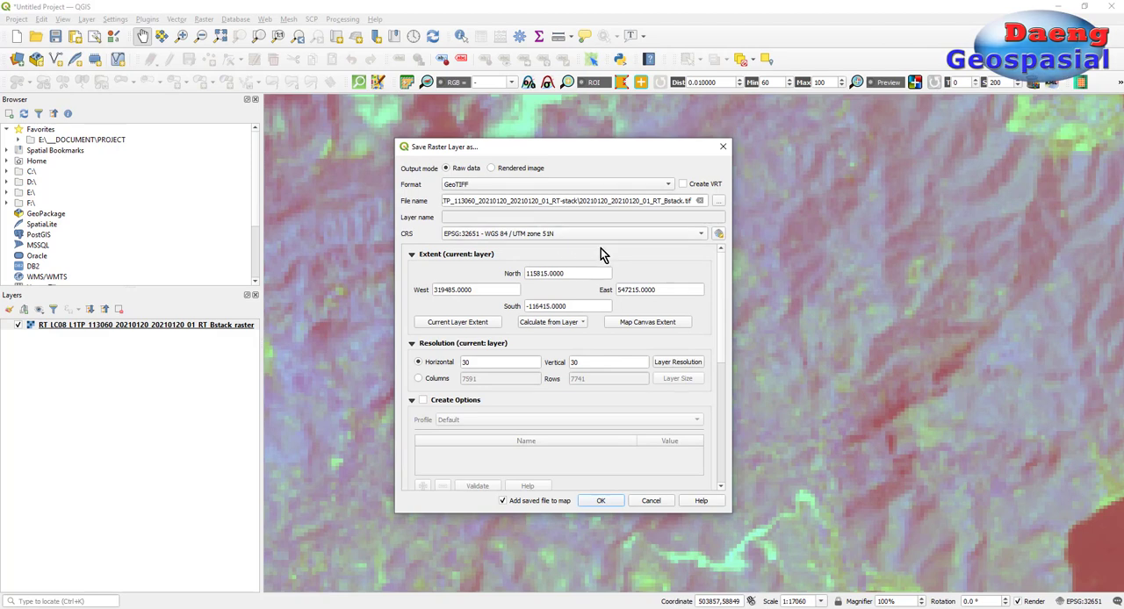
click(601, 501)
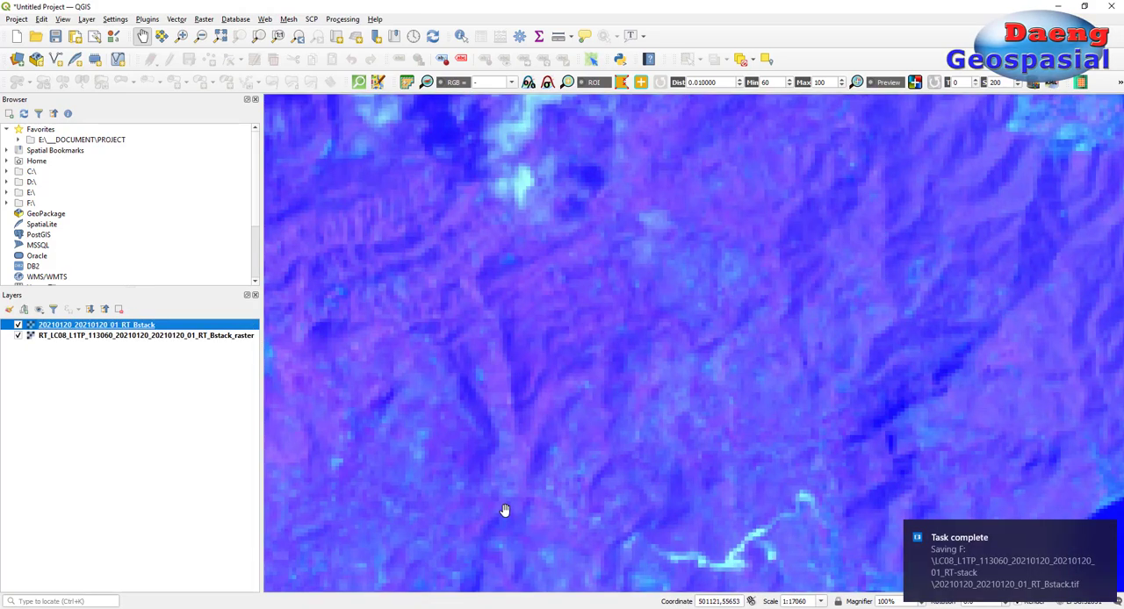
scroll(588, 410, down, 2)
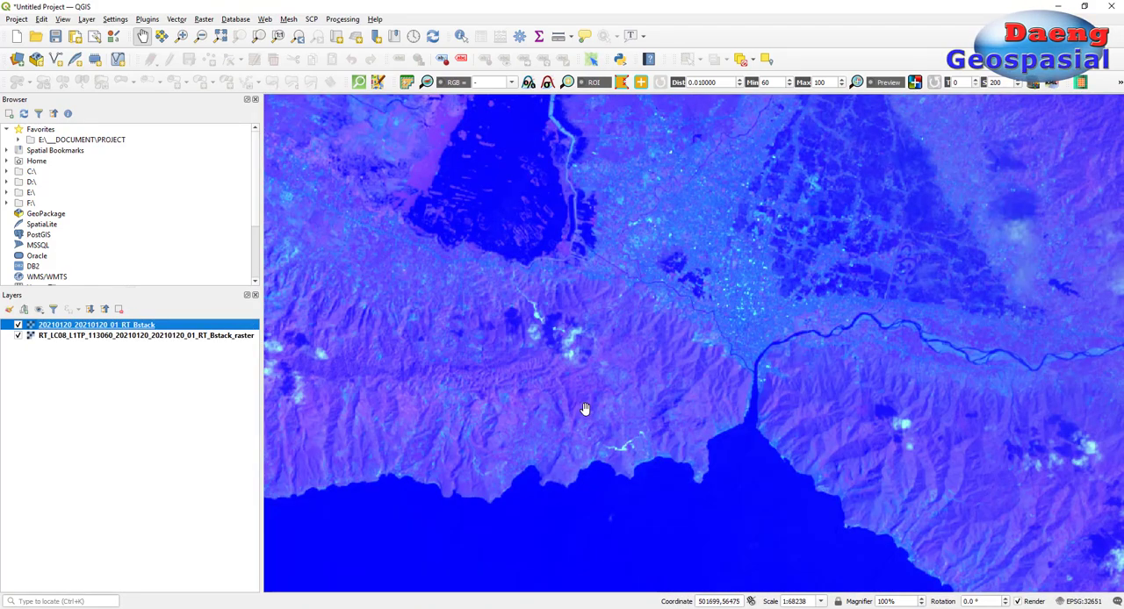
scroll(585, 408, down, 1)
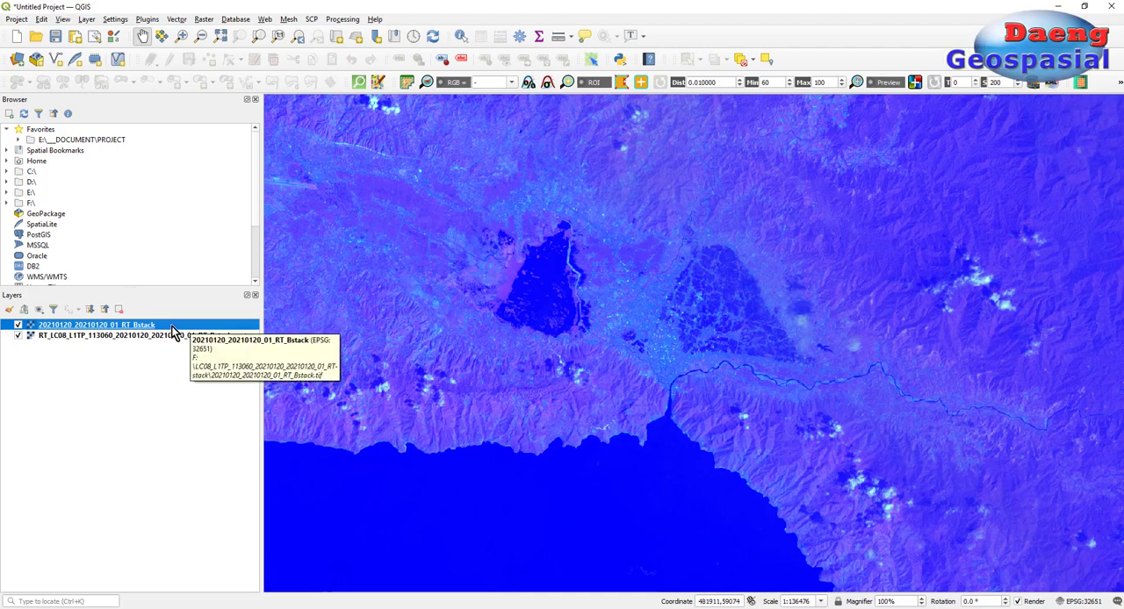
click(99, 337)
drag(131, 336, 131, 325)
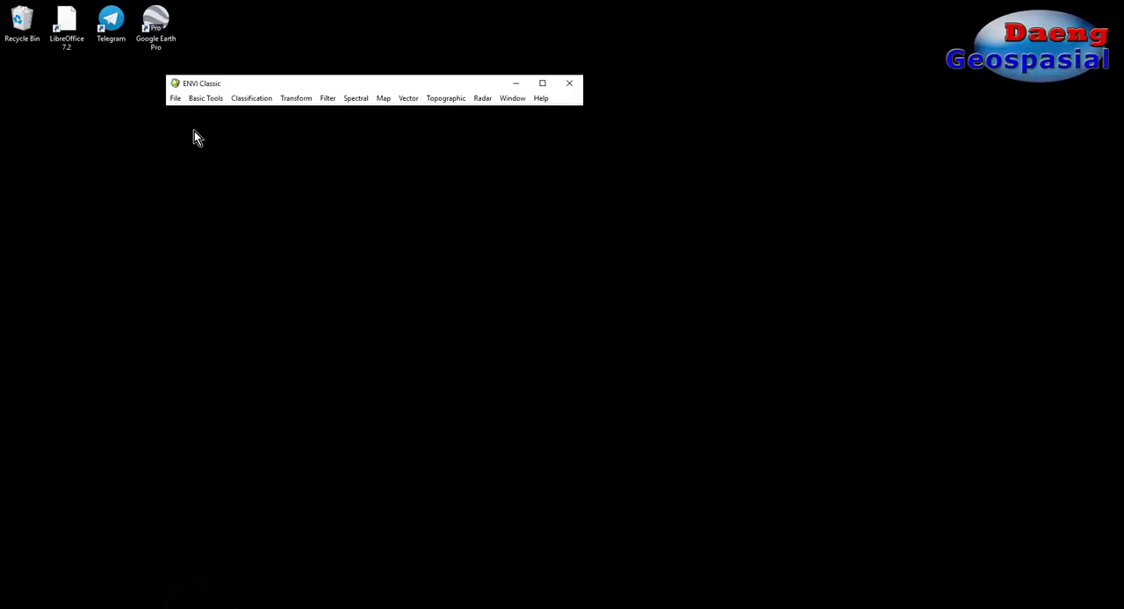
Step: Switch to ENVI Classic and open the image file 20210120_20210120_01_RT_Bstack from the RT-stack folder
click(176, 98)
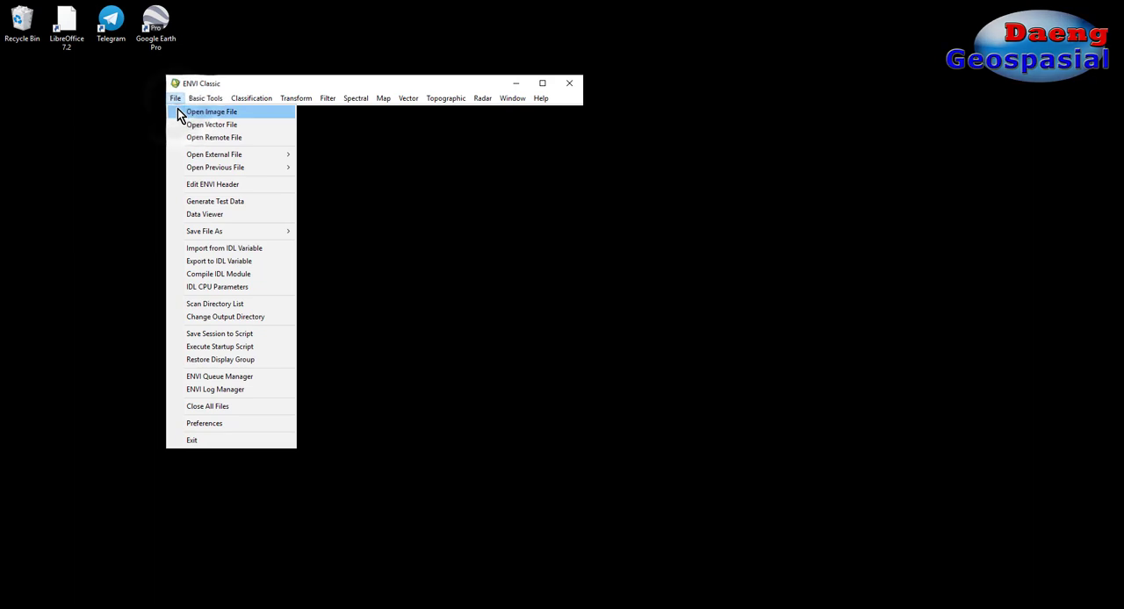
click(181, 112)
click(601, 395)
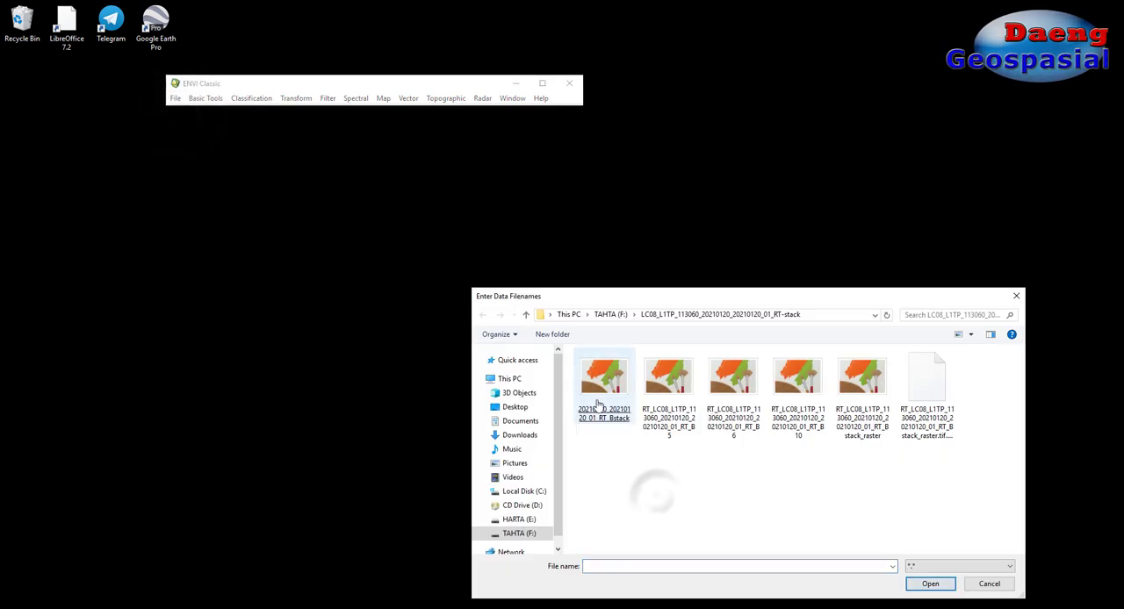
double_click(598, 402)
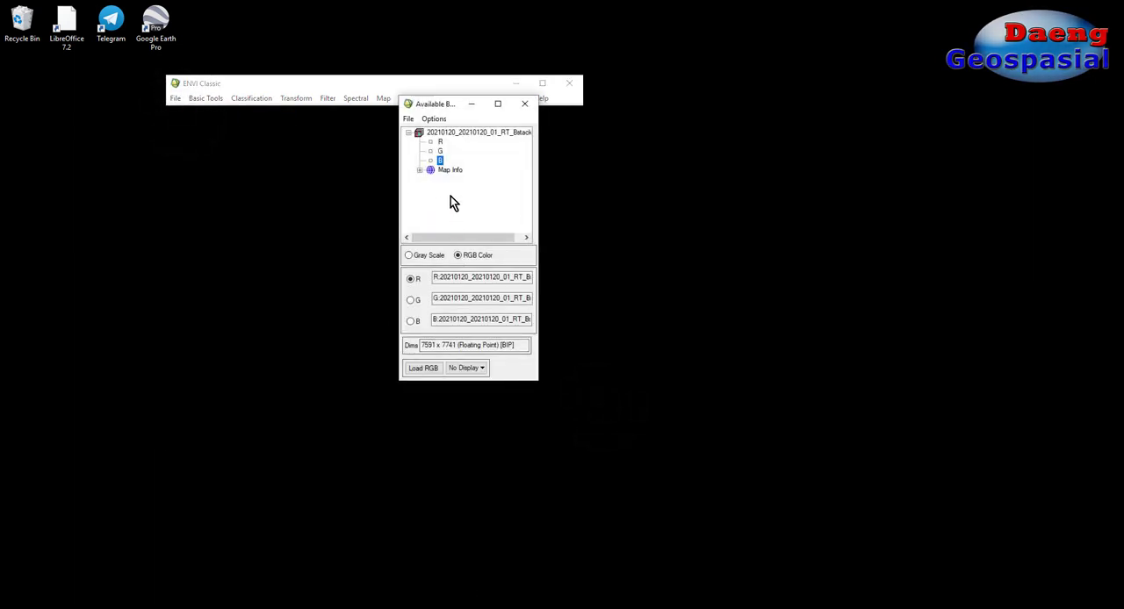
Step: Check the pixel size in the opened image's map info and load its R, G and B bands as an RGB color display
click(420, 170)
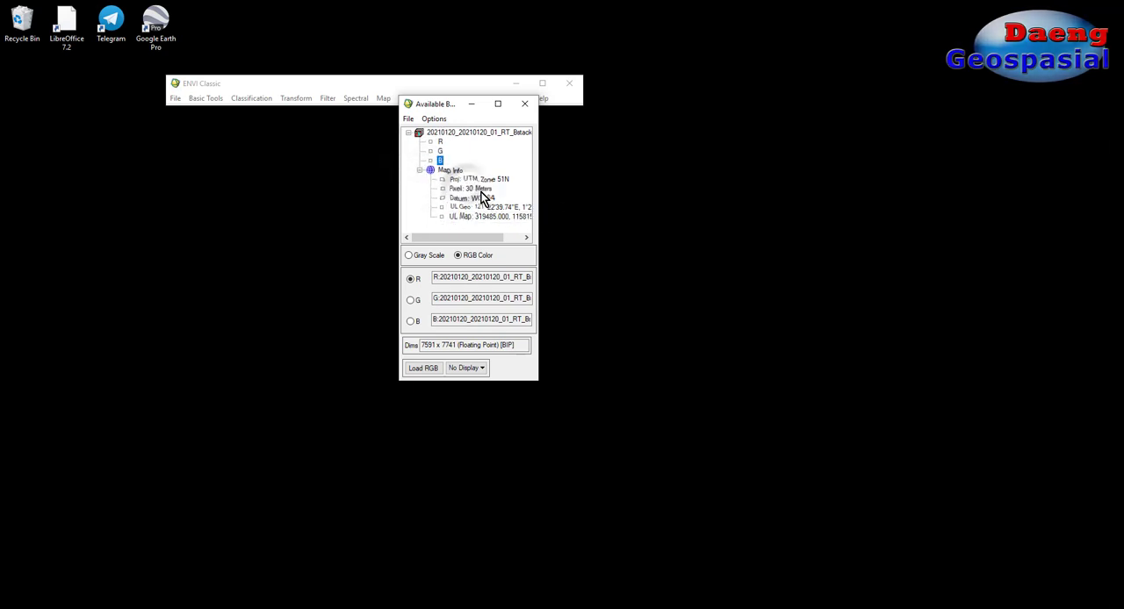
click(468, 189)
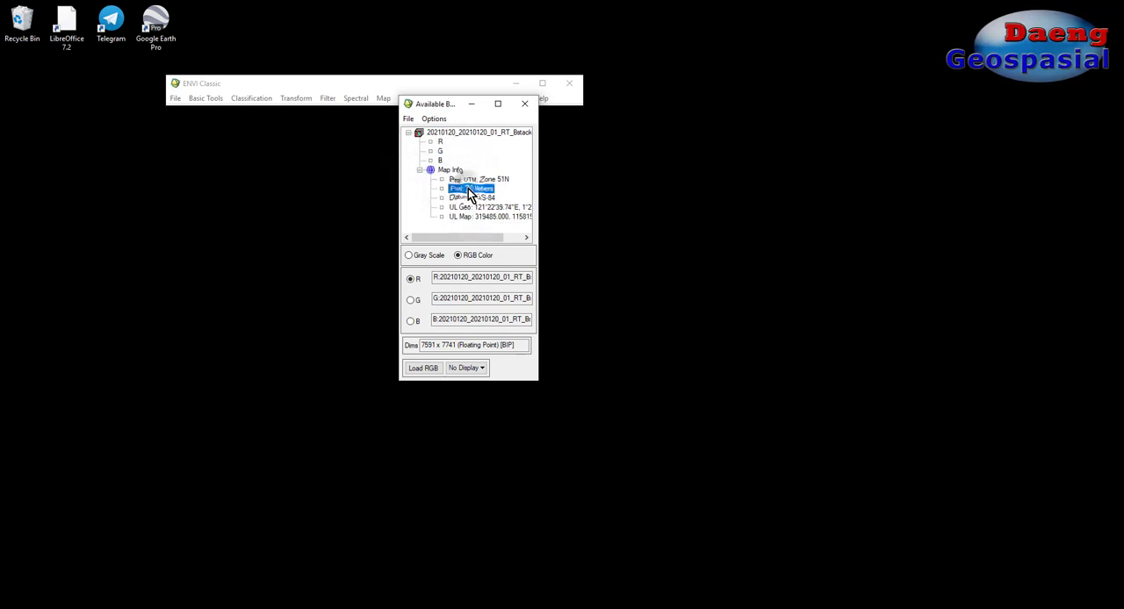
click(422, 368)
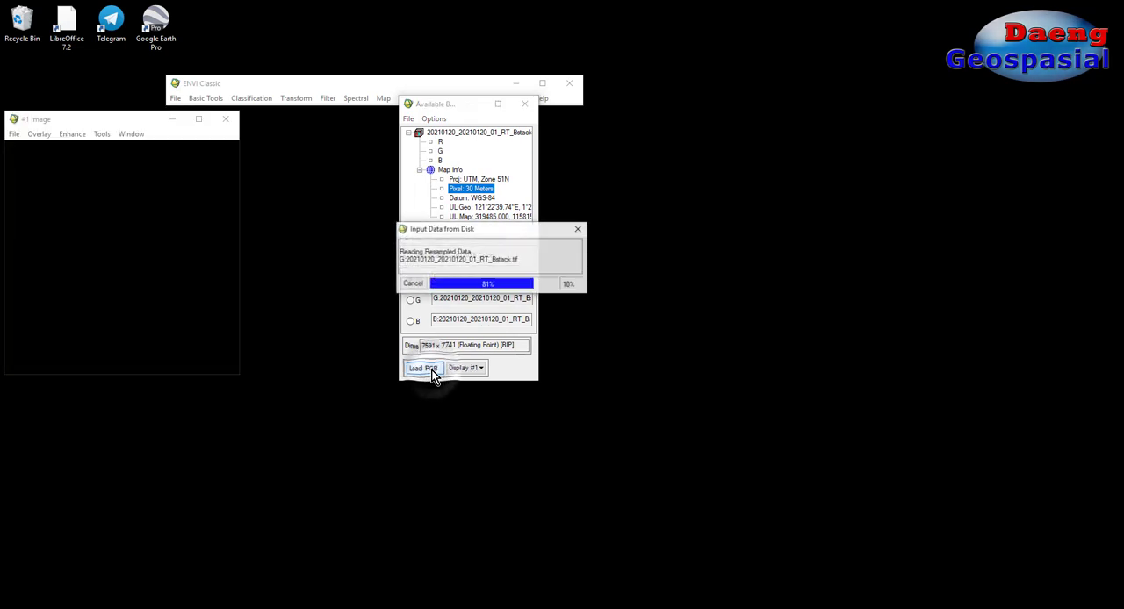